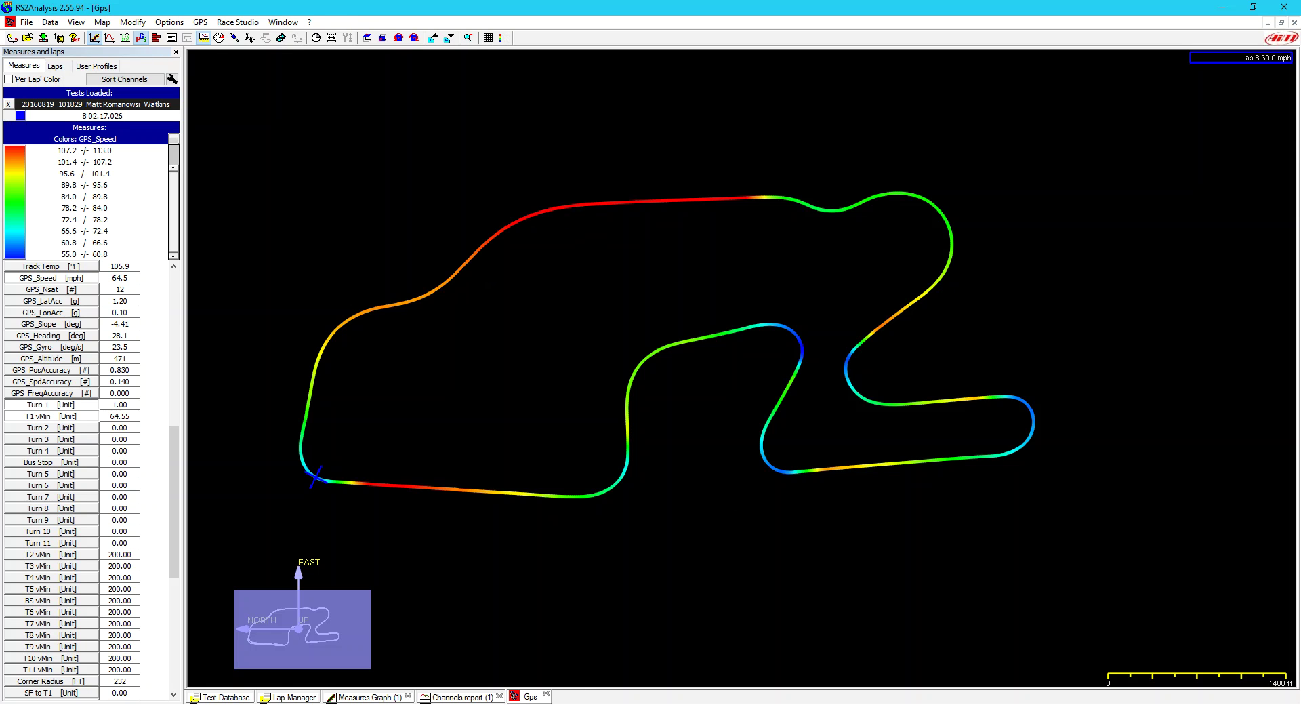
- Open the measures graph and examine the AIM_DistanceFeet formula in the math channels, highlighting its GPS_Speed term
click(386, 699)
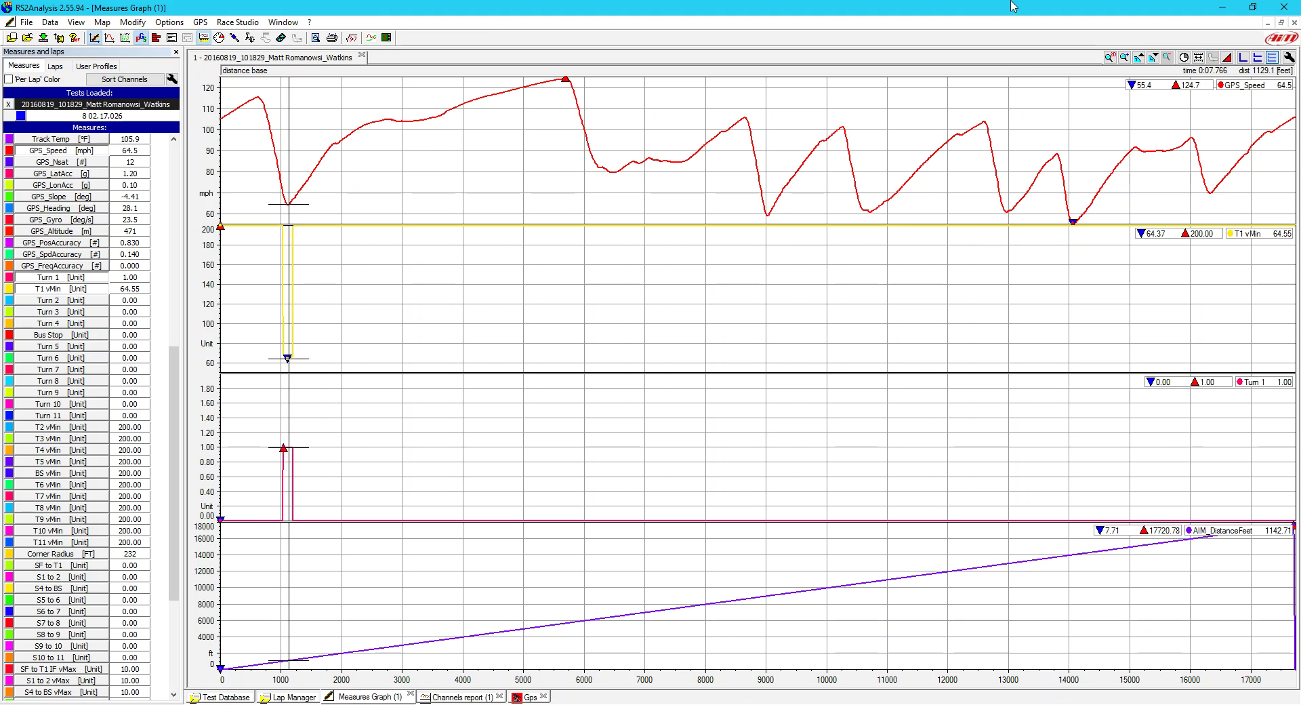
click(352, 38)
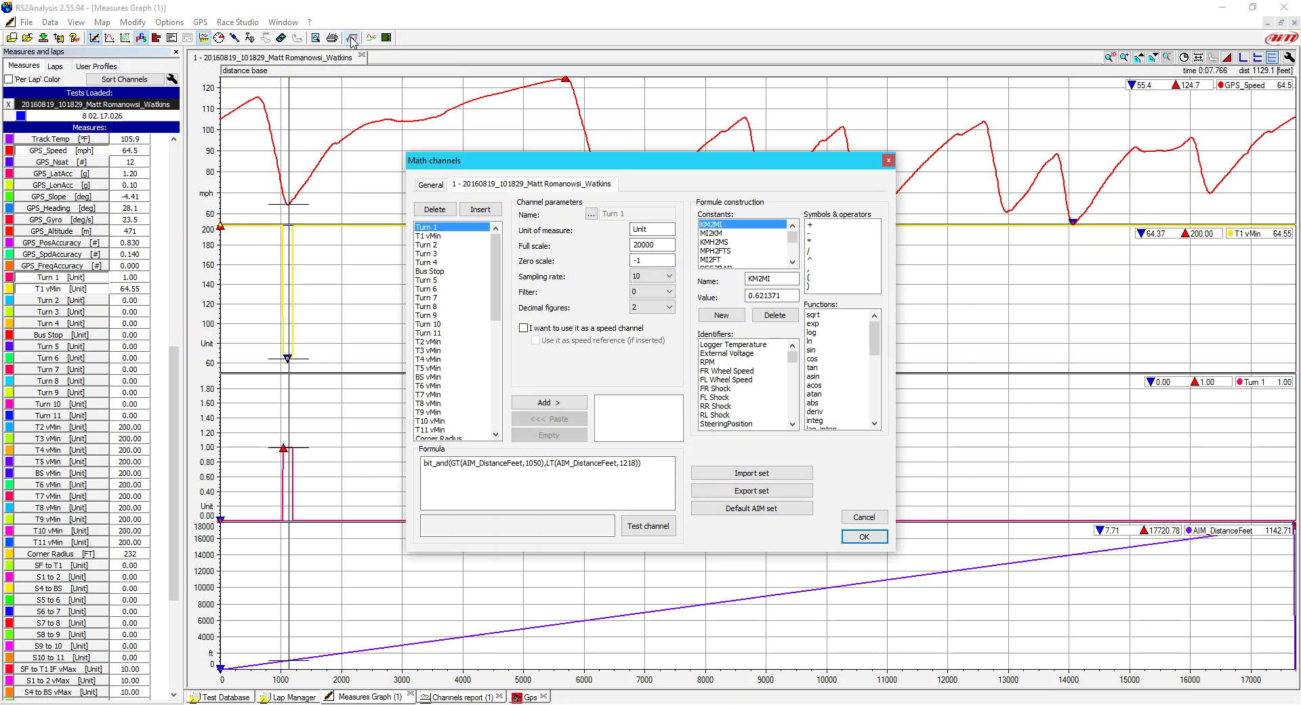
drag(497, 271, 499, 426)
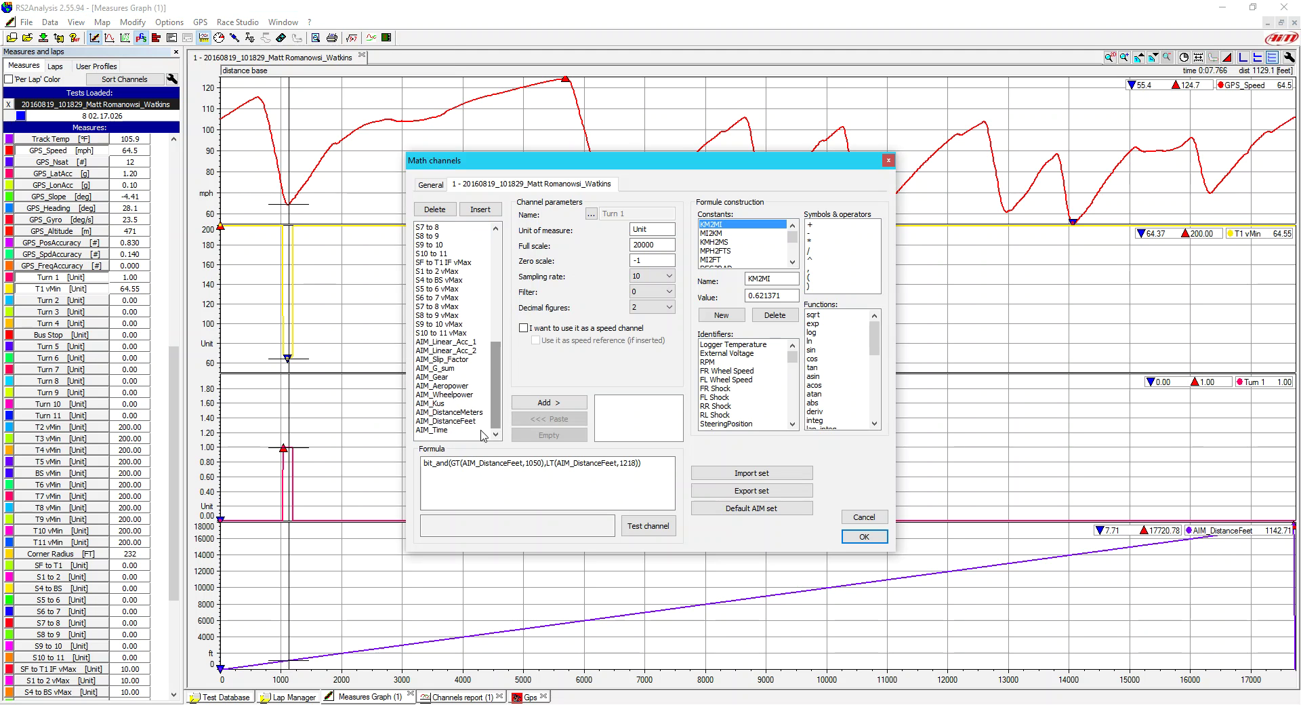
click(450, 421)
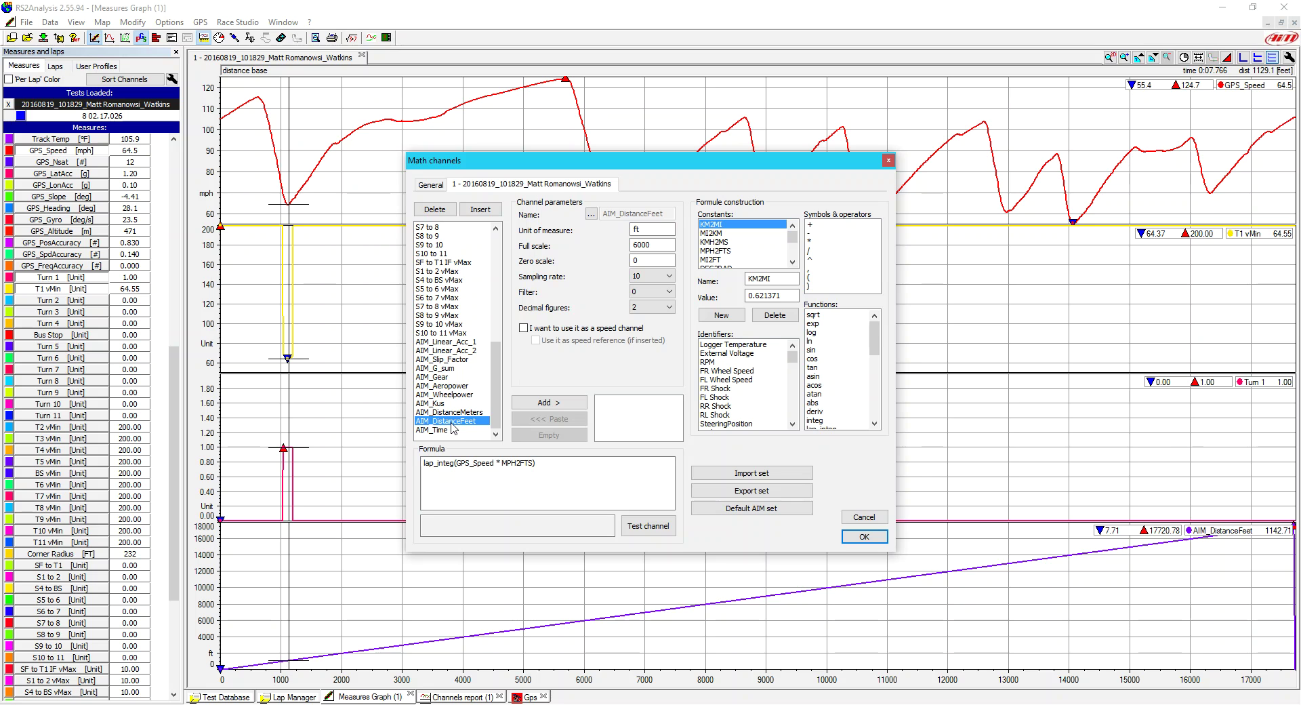
click(451, 465)
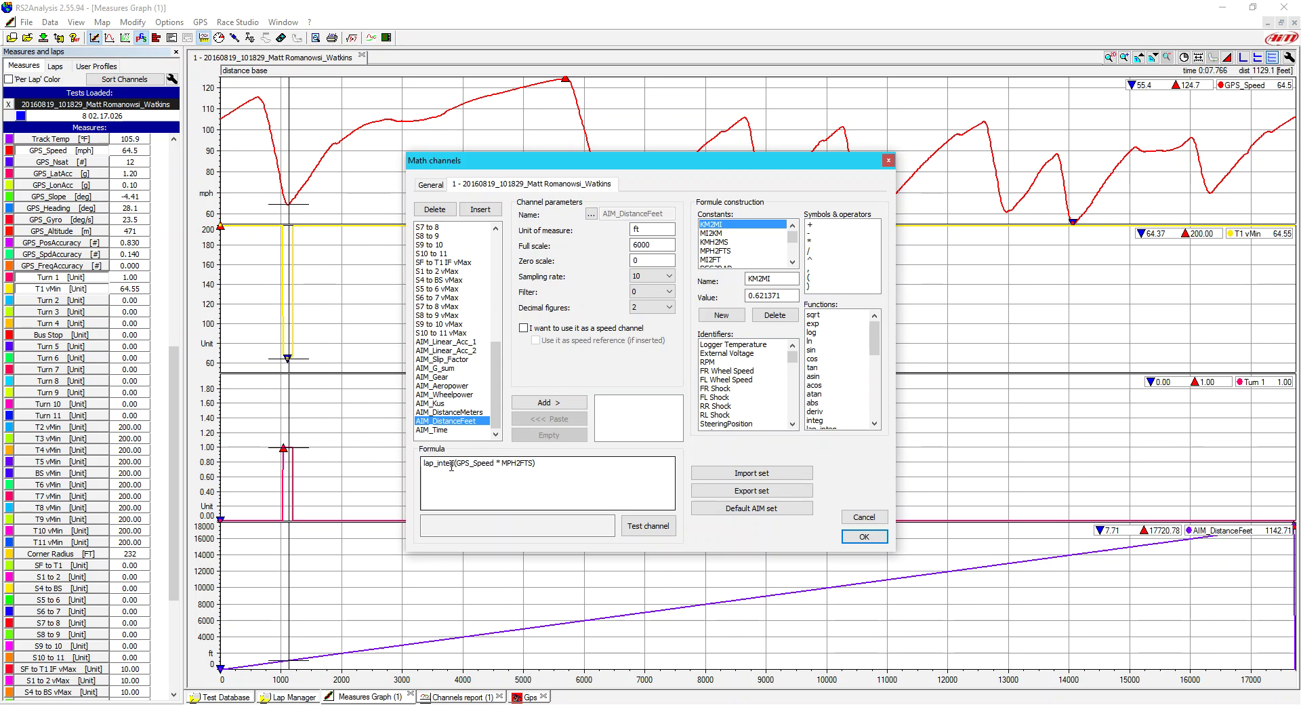
drag(544, 467, 422, 466)
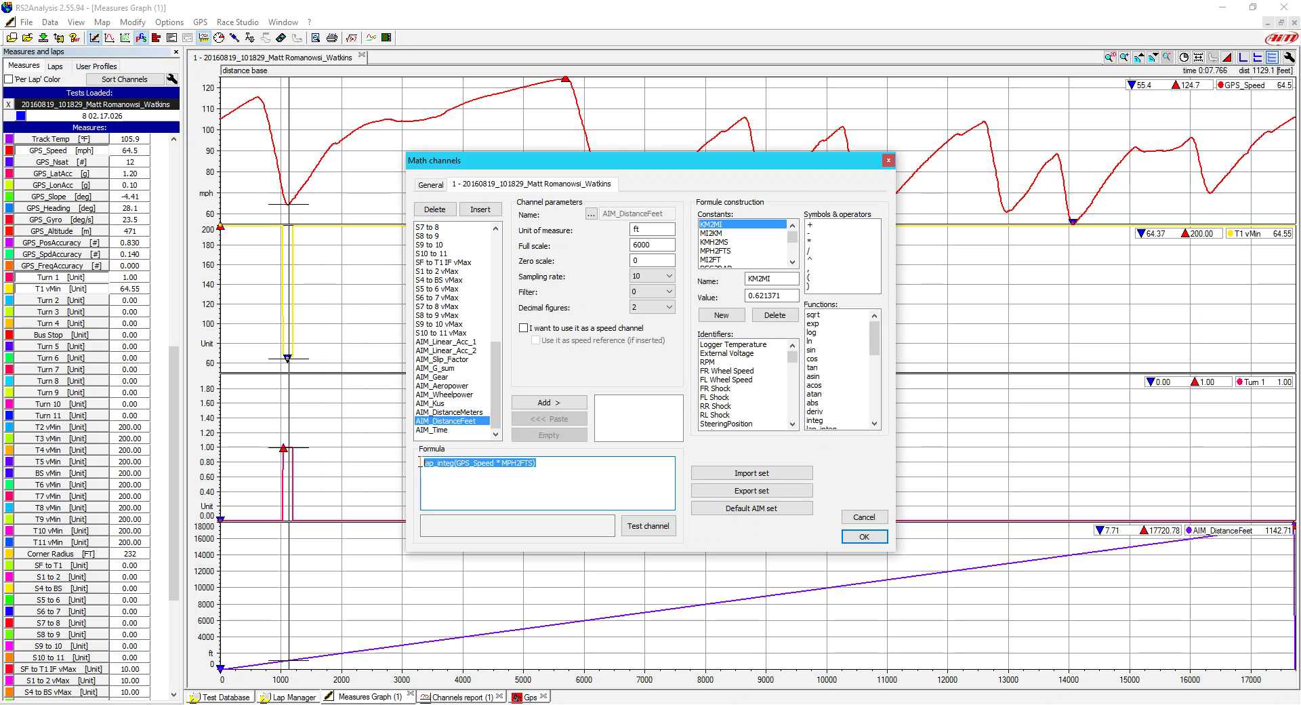
drag(457, 466, 495, 466)
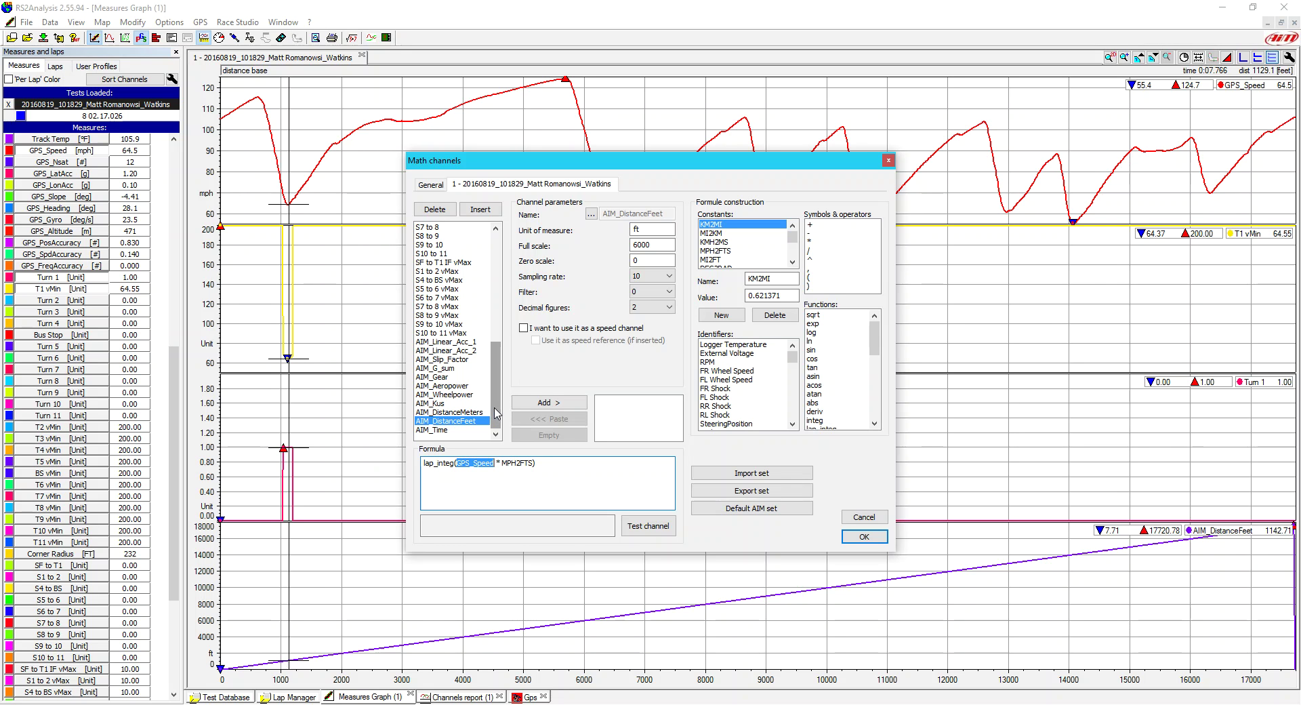
- Examine the Turn 1 math channel's formula, highlighting bit_and and the GT(AIM_DistanceFeet,1050) condition
drag(496, 412, 504, 267)
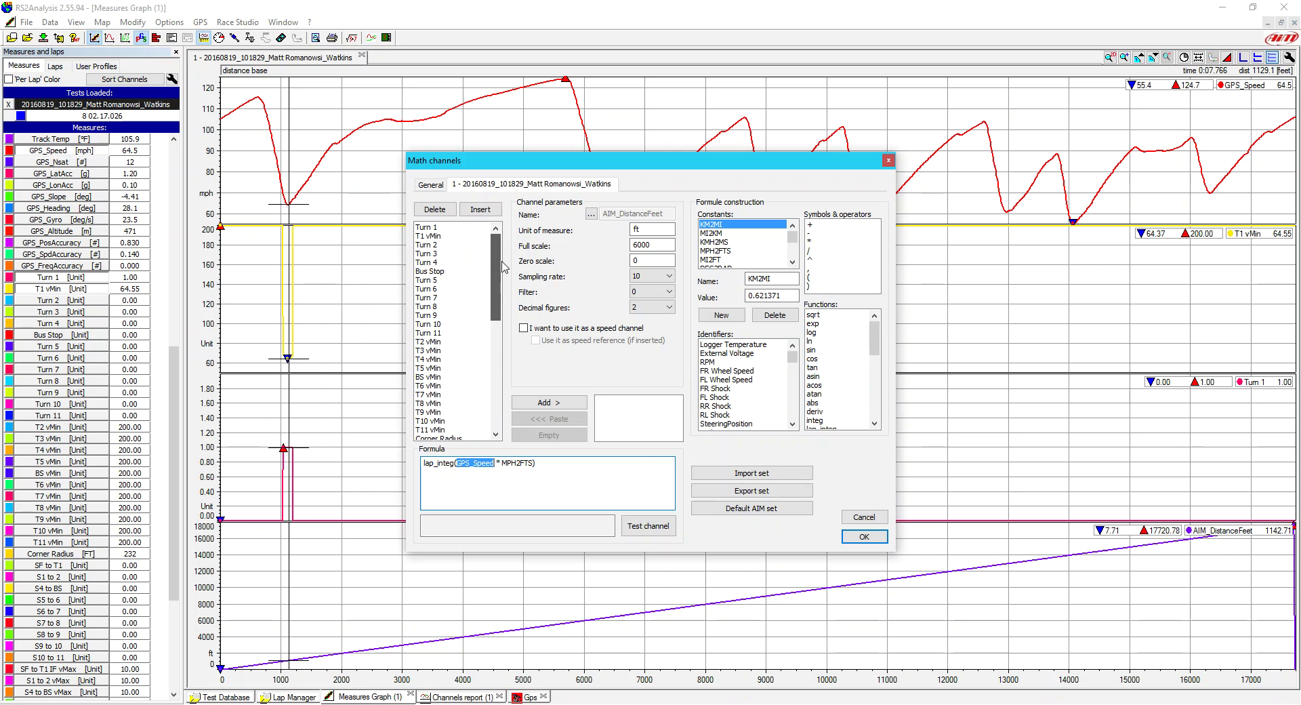
click(441, 228)
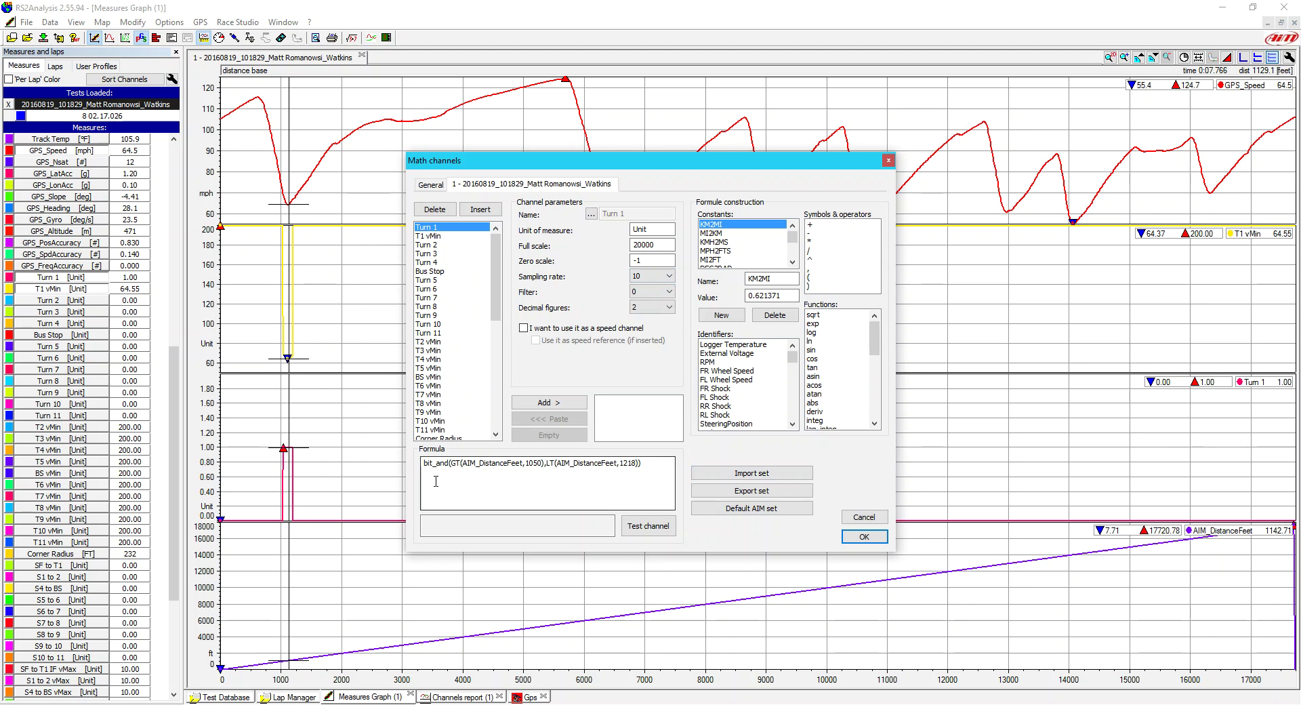
drag(424, 463, 450, 467)
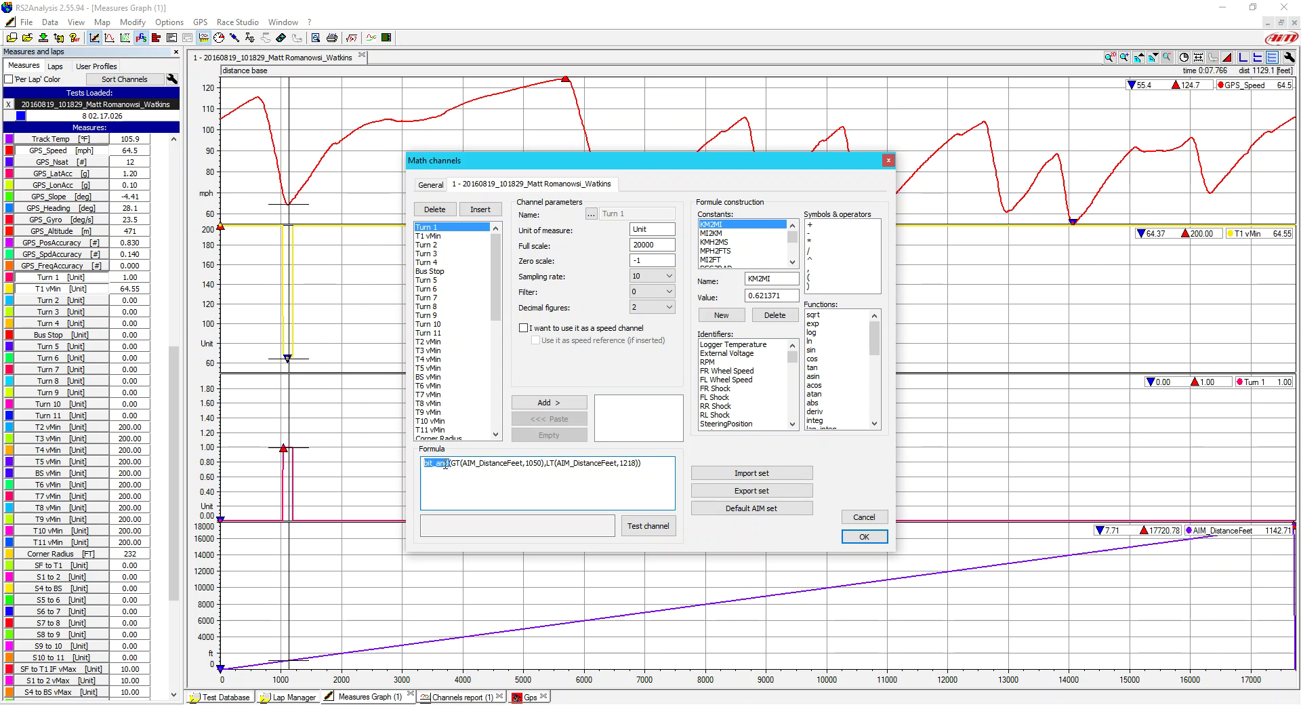
double_click(456, 463)
drag(456, 463, 541, 464)
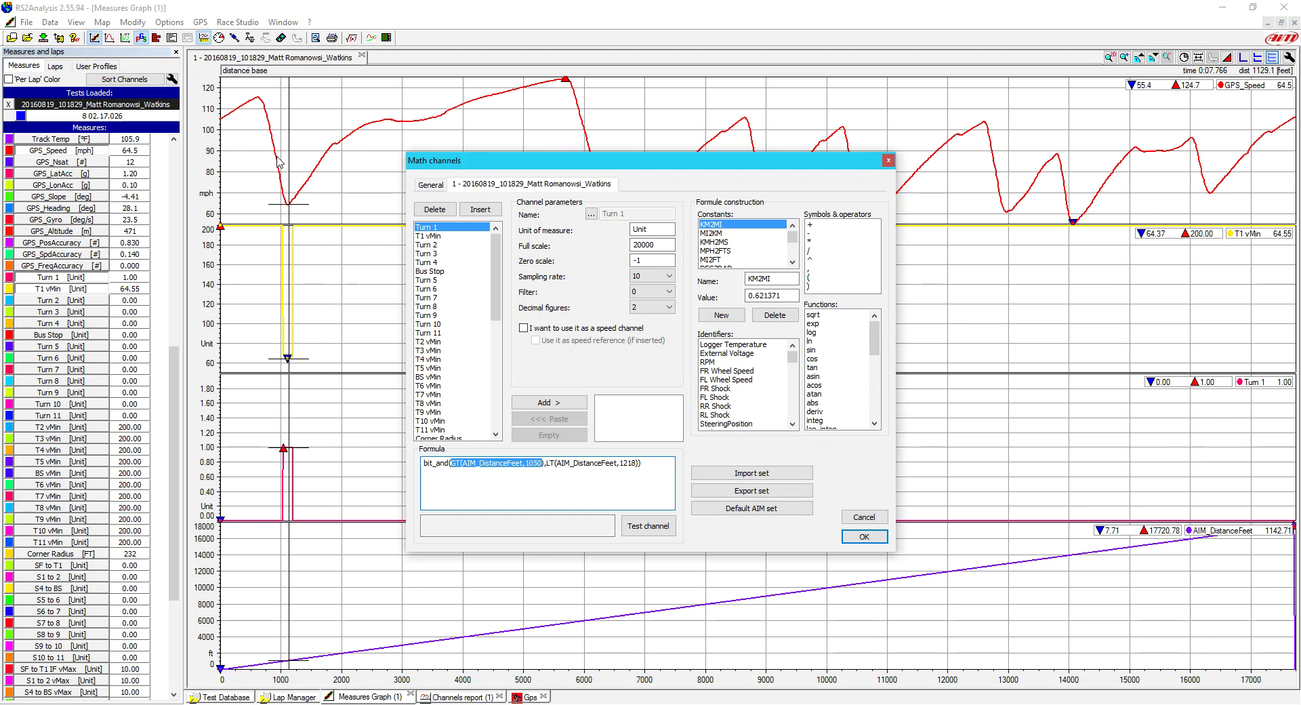
- Close the math channels and check the distance just before and after Turn 1 on the speed trace
click(859, 536)
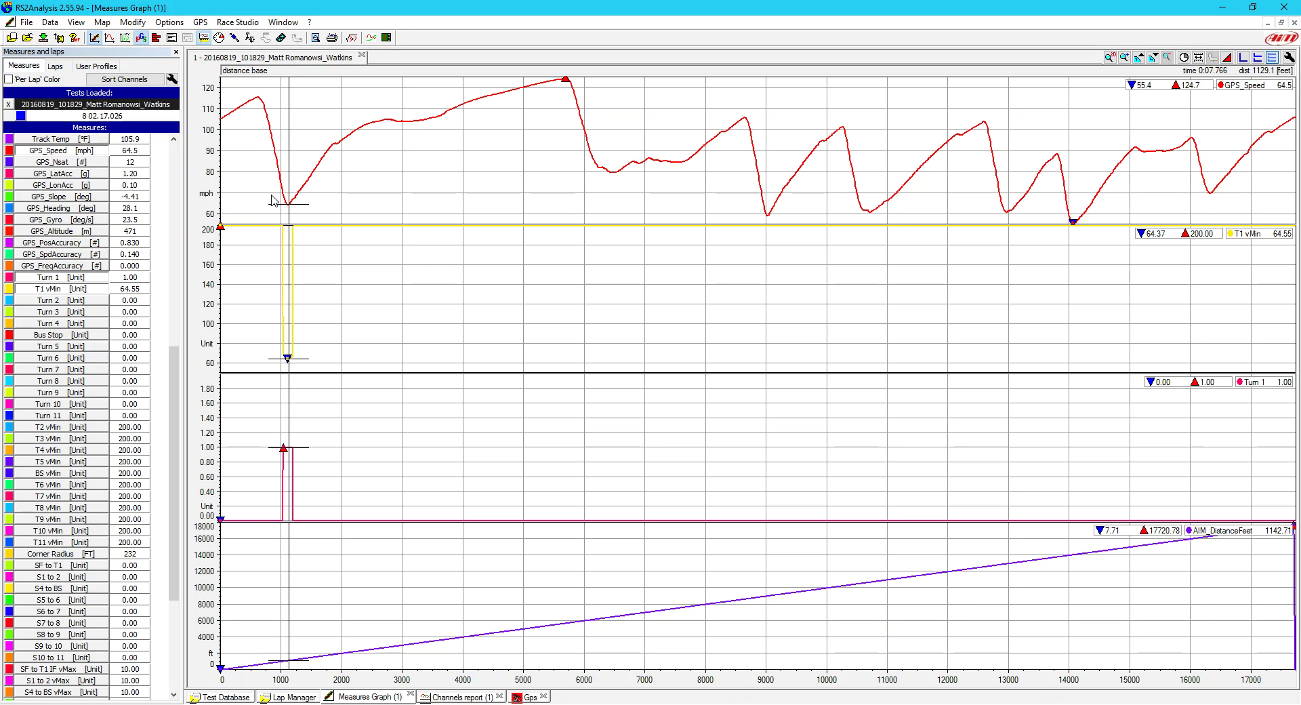
drag(277, 197, 283, 194)
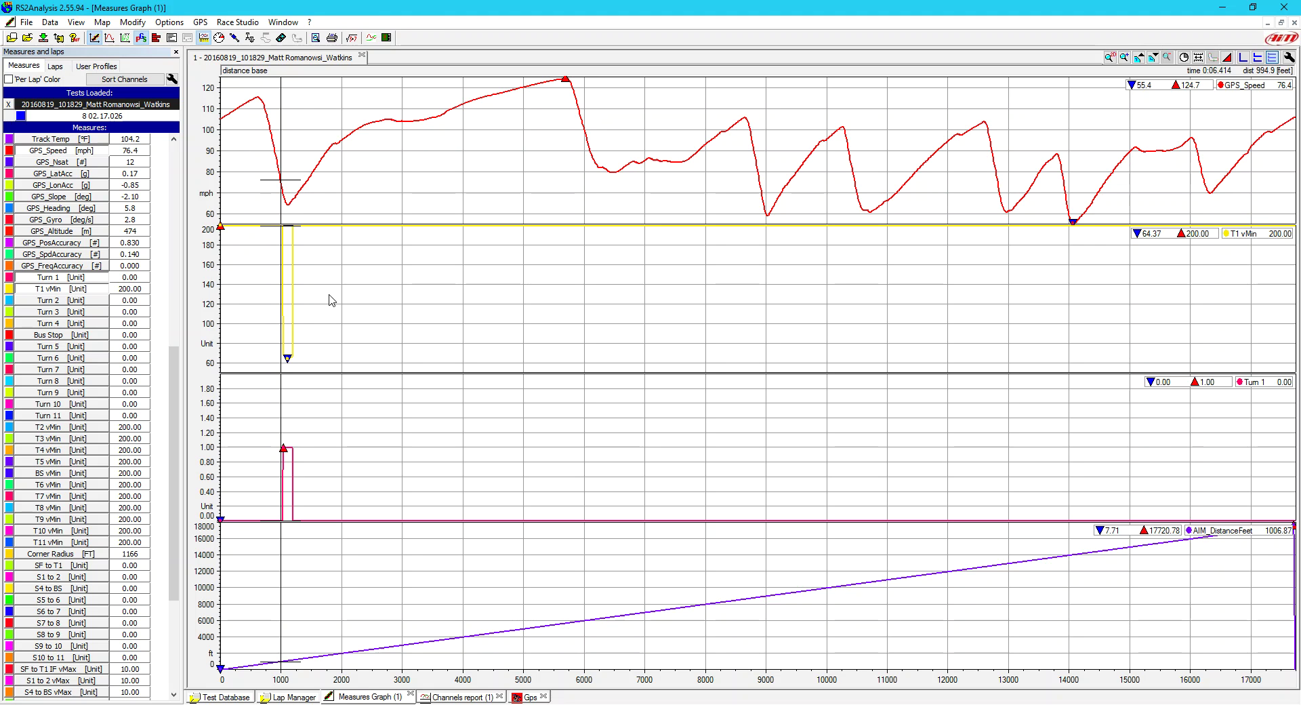
click(311, 176)
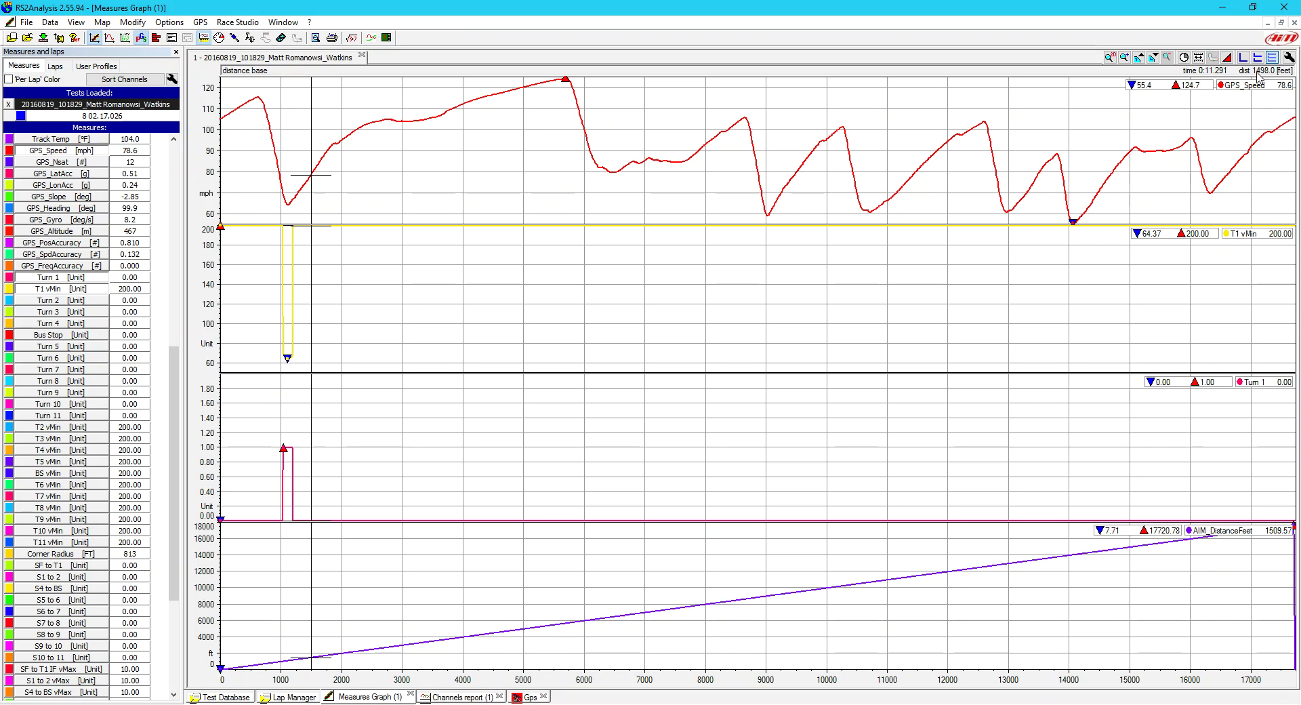
- Examine each part of the T1 vMin math channel's formula, IF(Turn 1,min(GPS_Speed,100),200), and close the math channels
click(351, 37)
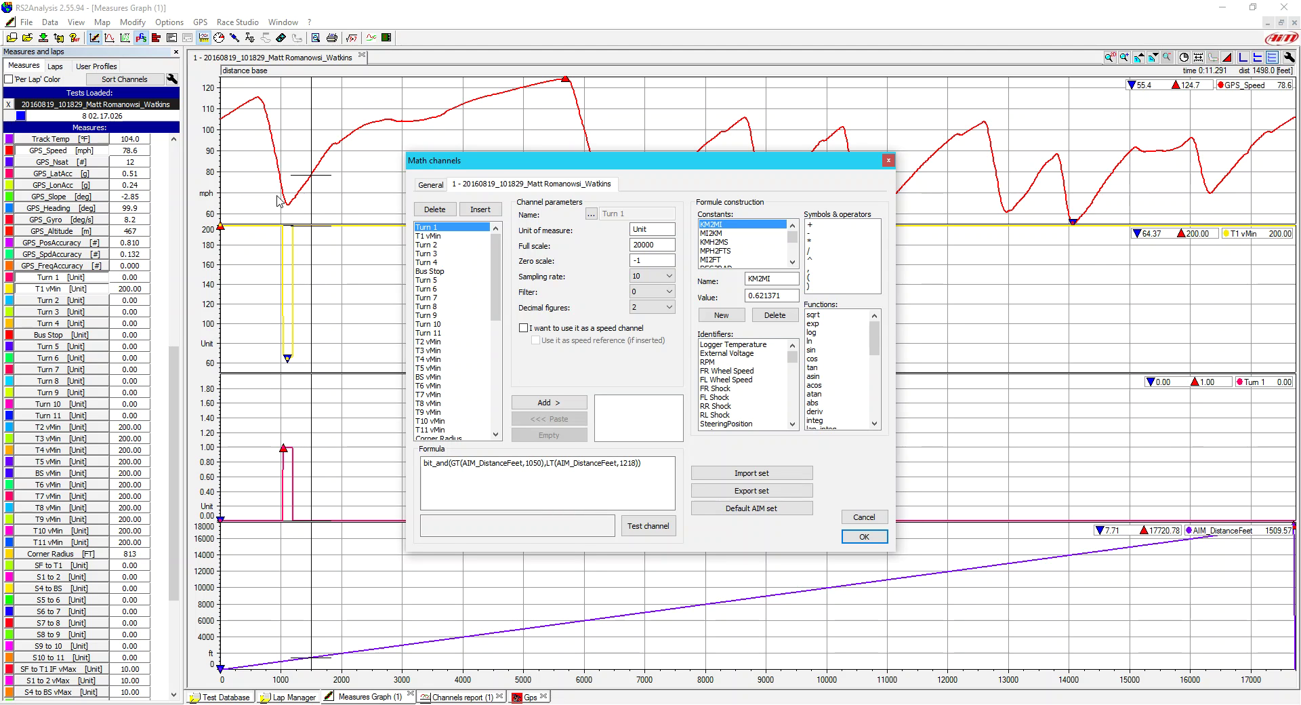
click(433, 236)
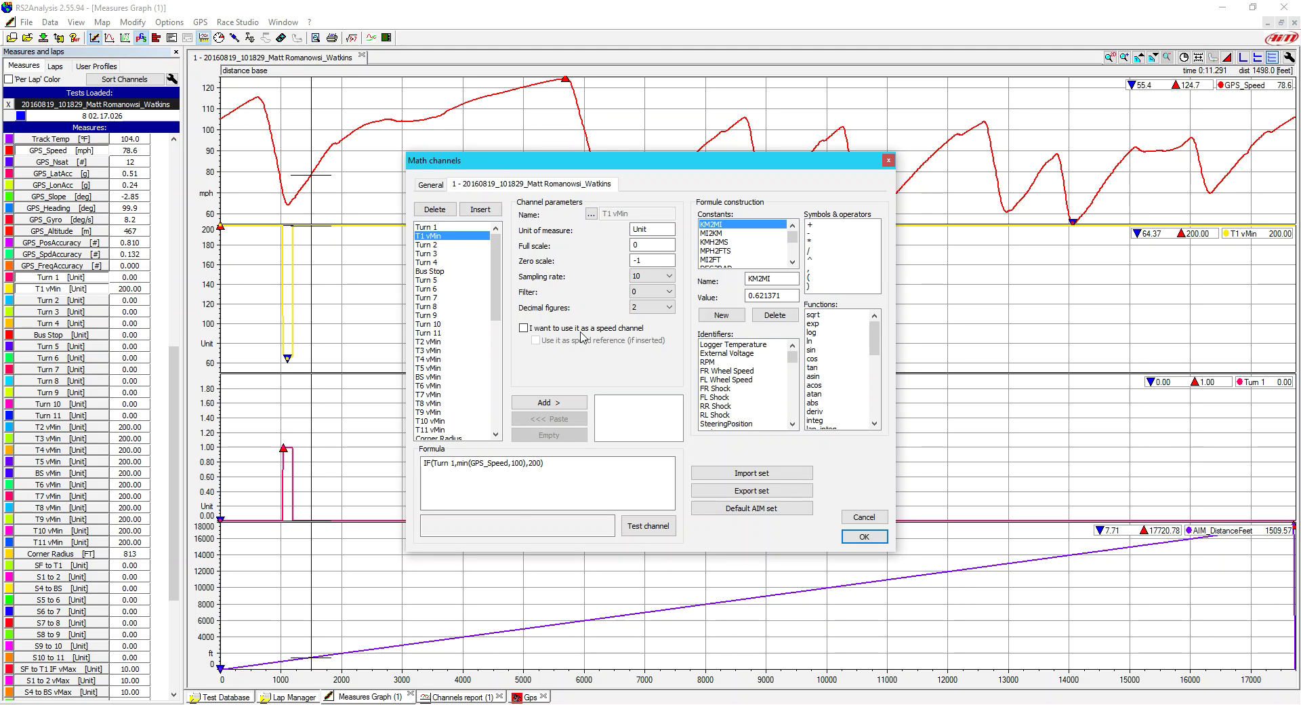
click(425, 466)
click(447, 473)
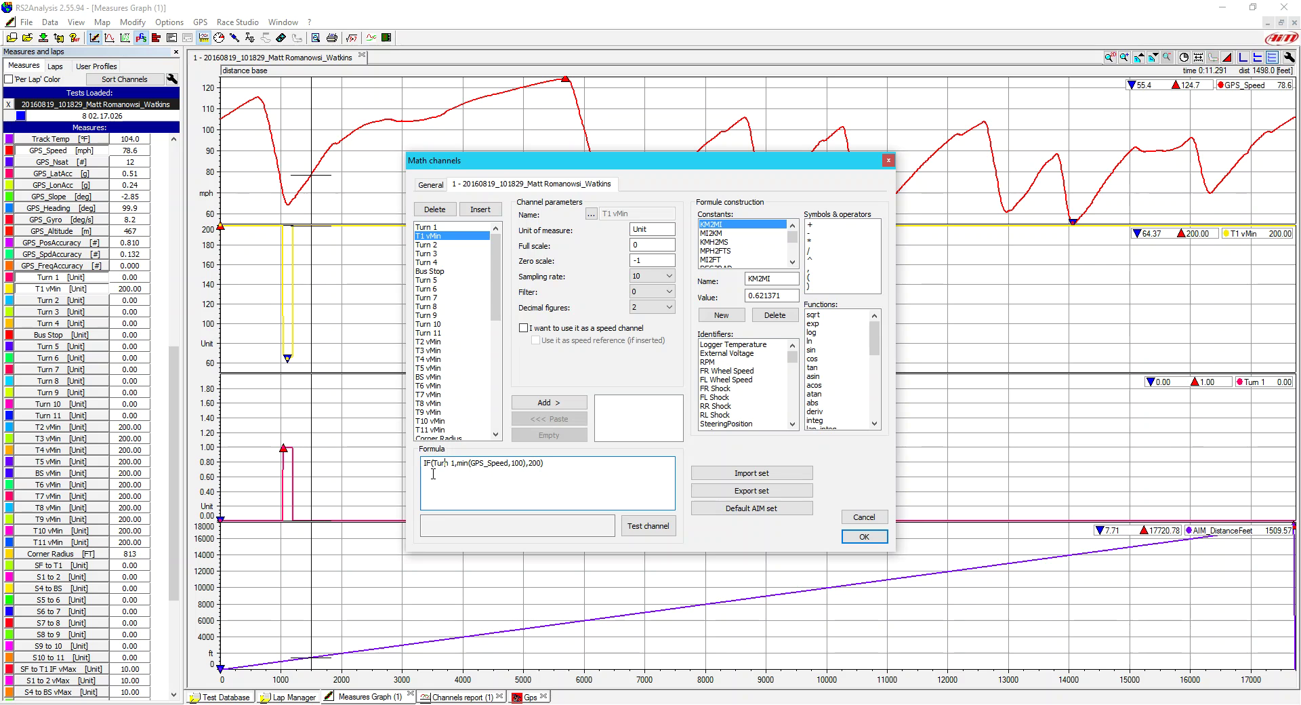
double_click(452, 463)
drag(447, 463, 437, 463)
double_click(463, 463)
drag(470, 465, 513, 462)
drag(513, 463, 526, 463)
double_click(540, 463)
click(864, 536)
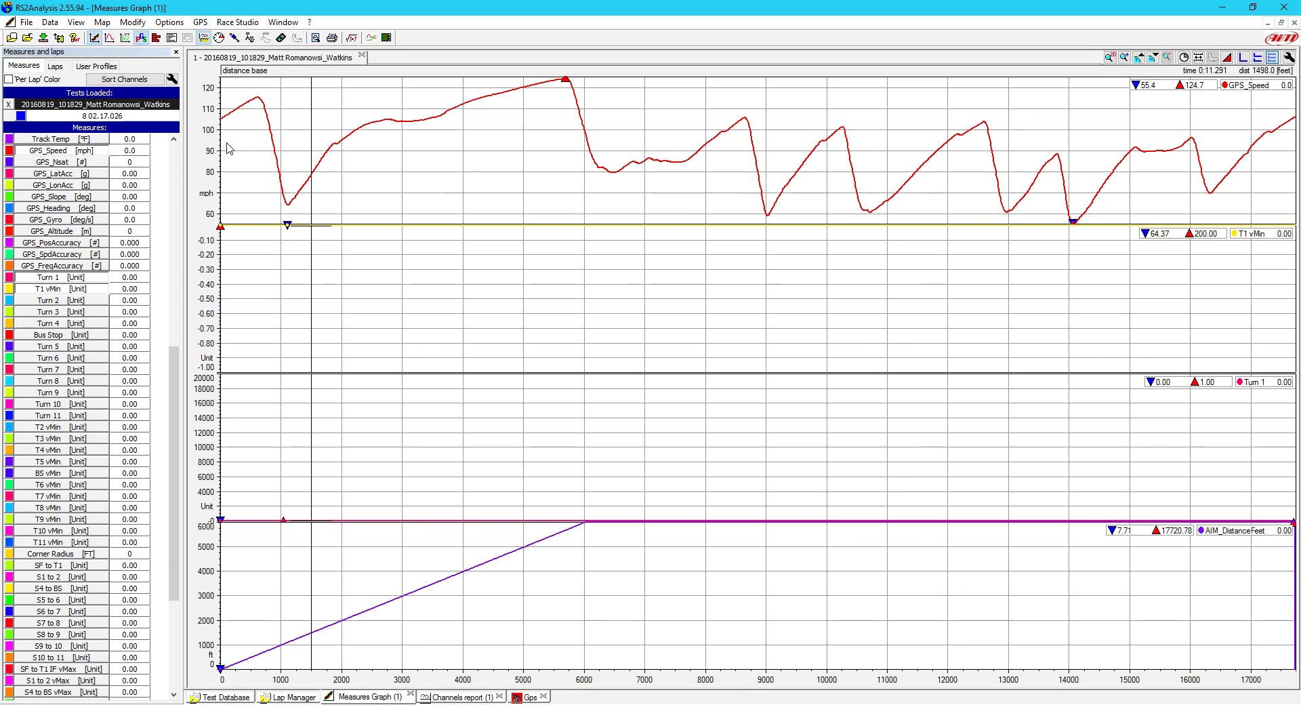
- Autoscale the T1 vMin and Turn 1 plots and highlight the Turn 1 trace
click(209, 267)
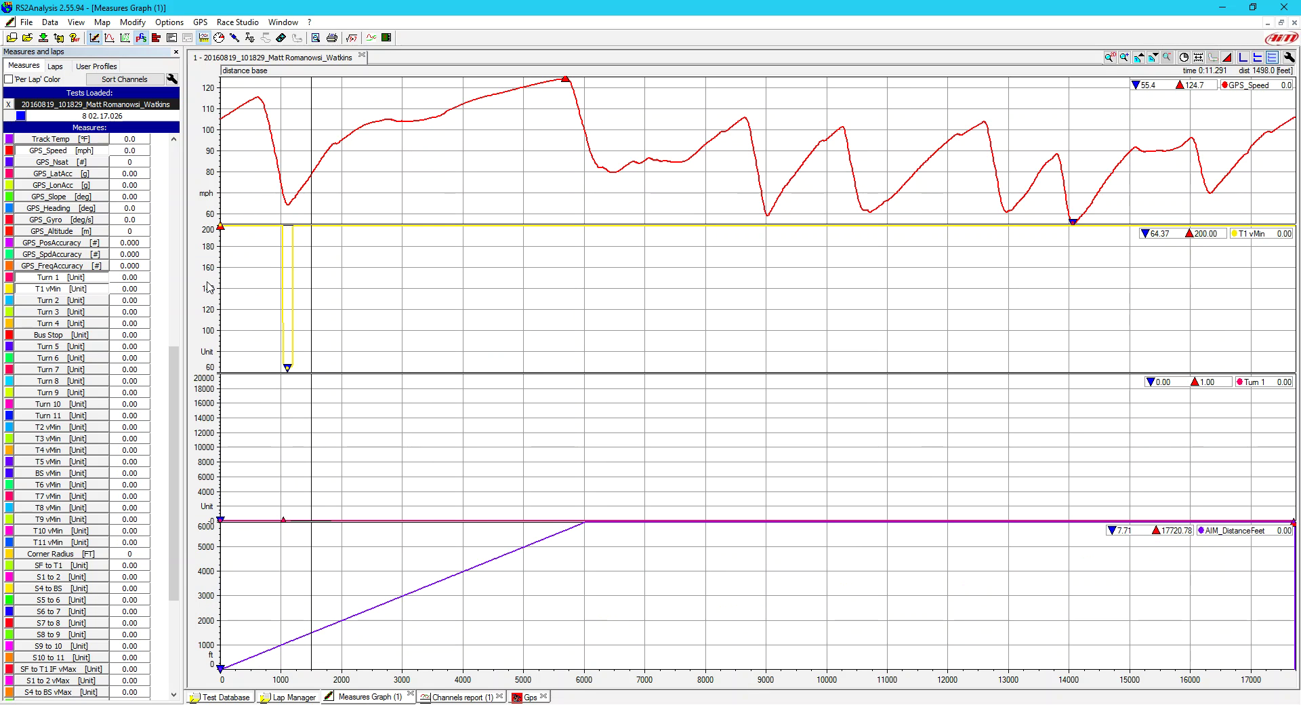
click(209, 418)
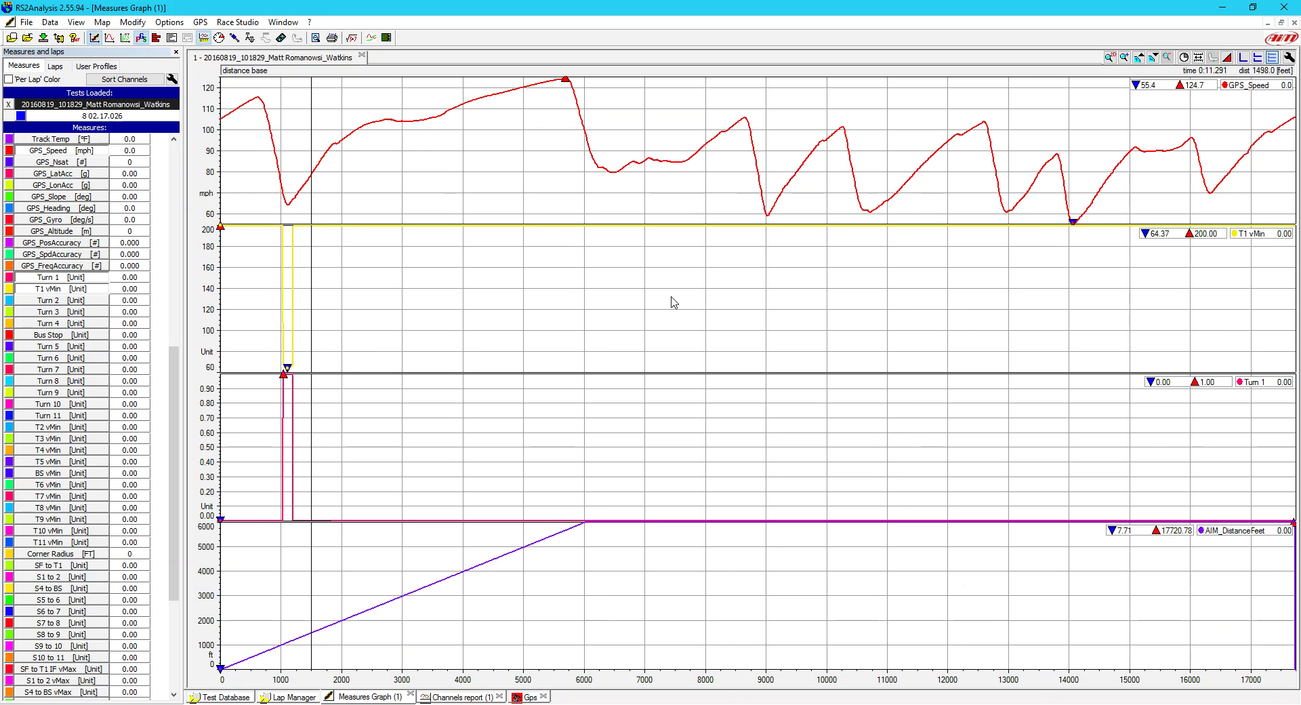
click(1248, 383)
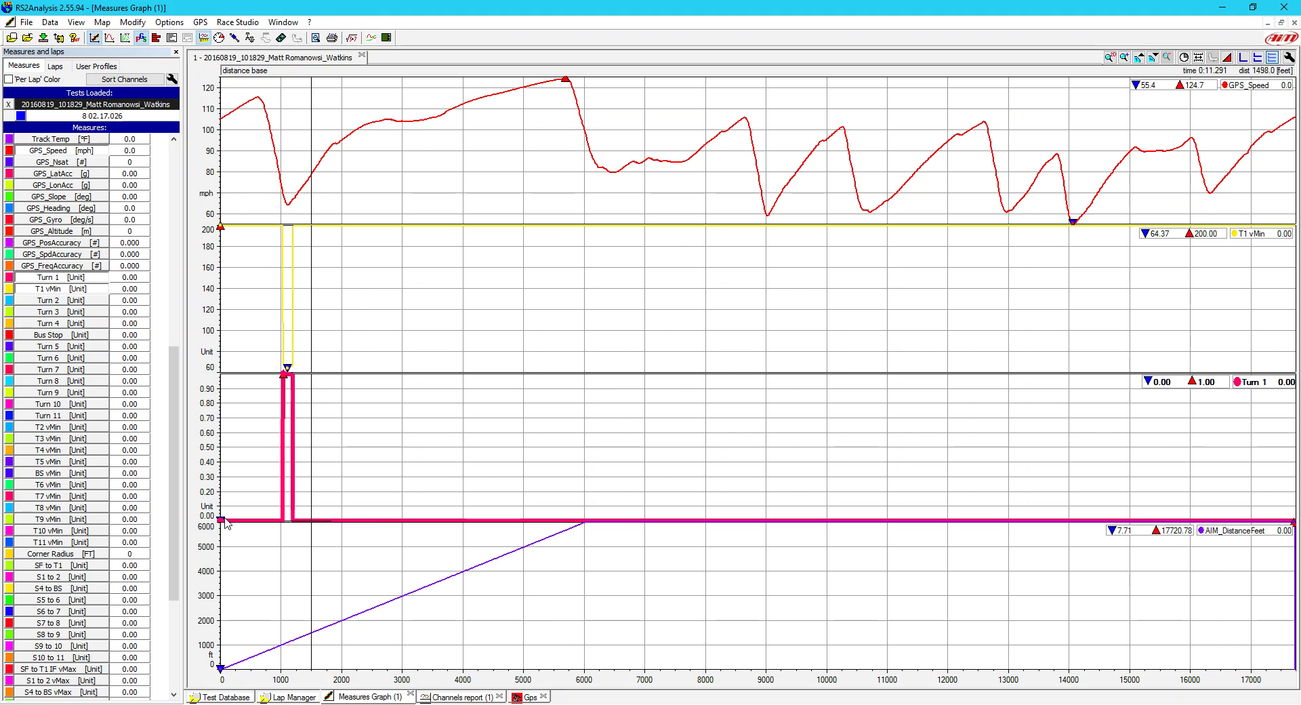
- Check the values at both edges of the Turn 1 pulse and at the T1 vMin minimum with the graph cursor
click(282, 392)
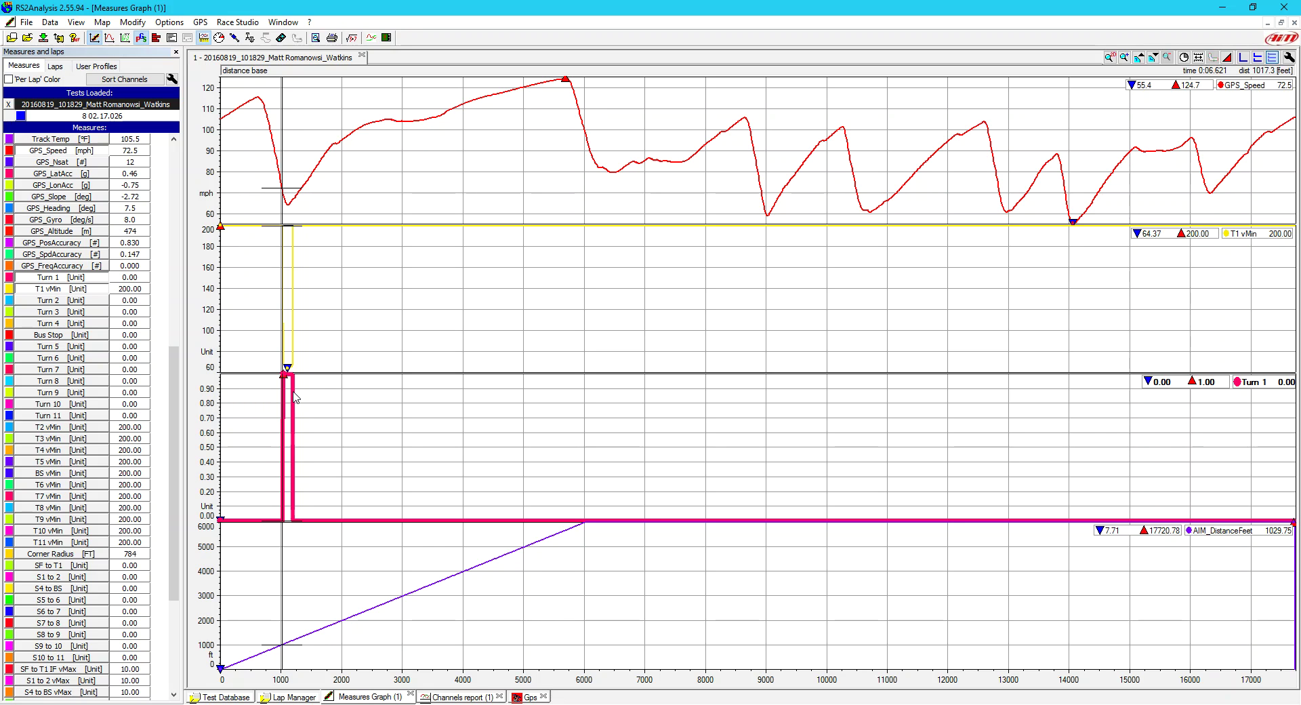
click(292, 396)
key(Left)
key(Left)
click(283, 396)
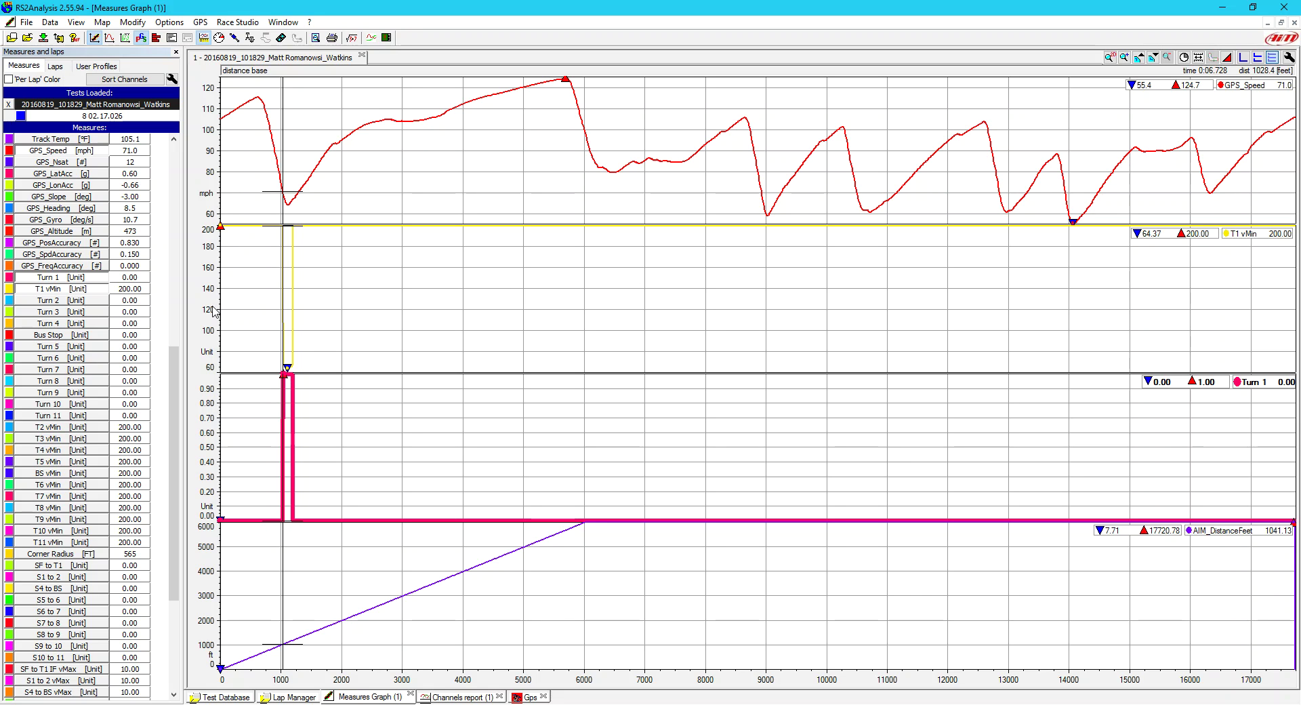
click(288, 358)
- Set the T1 vMin channel's colour to dark green and place the graph cursor just past Turn 1
click(10, 289)
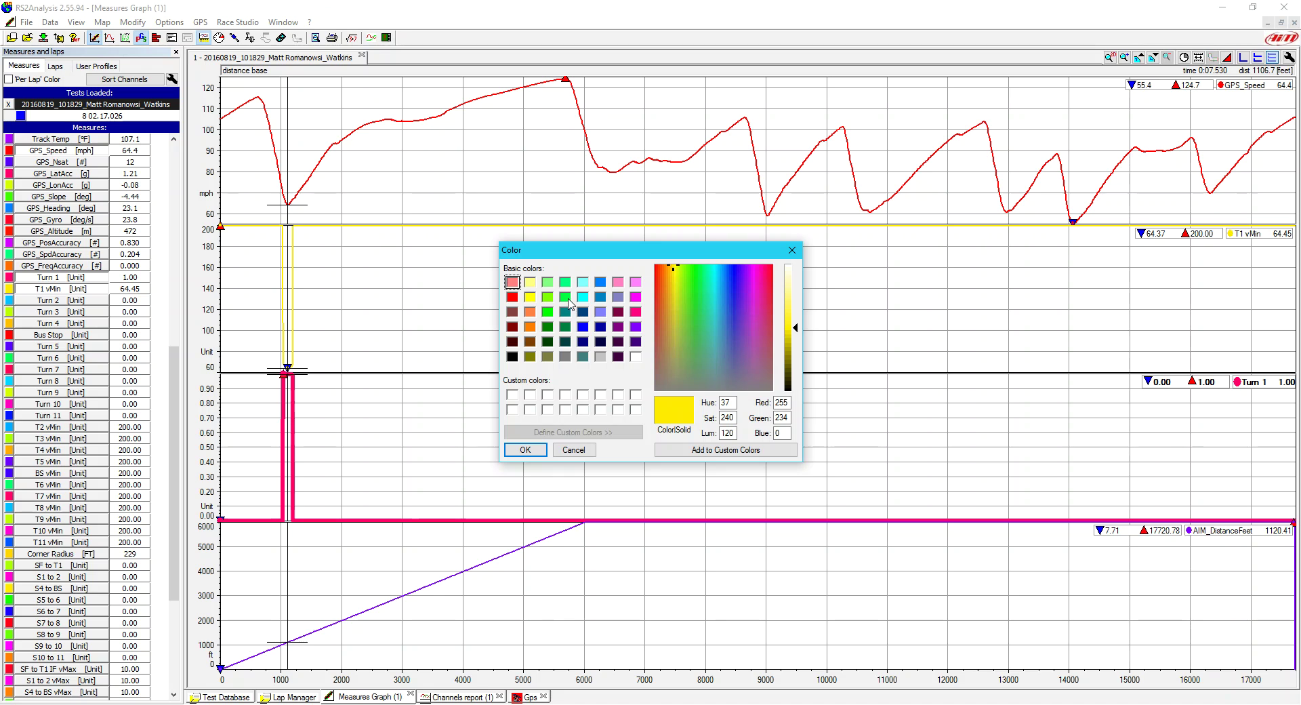
click(548, 326)
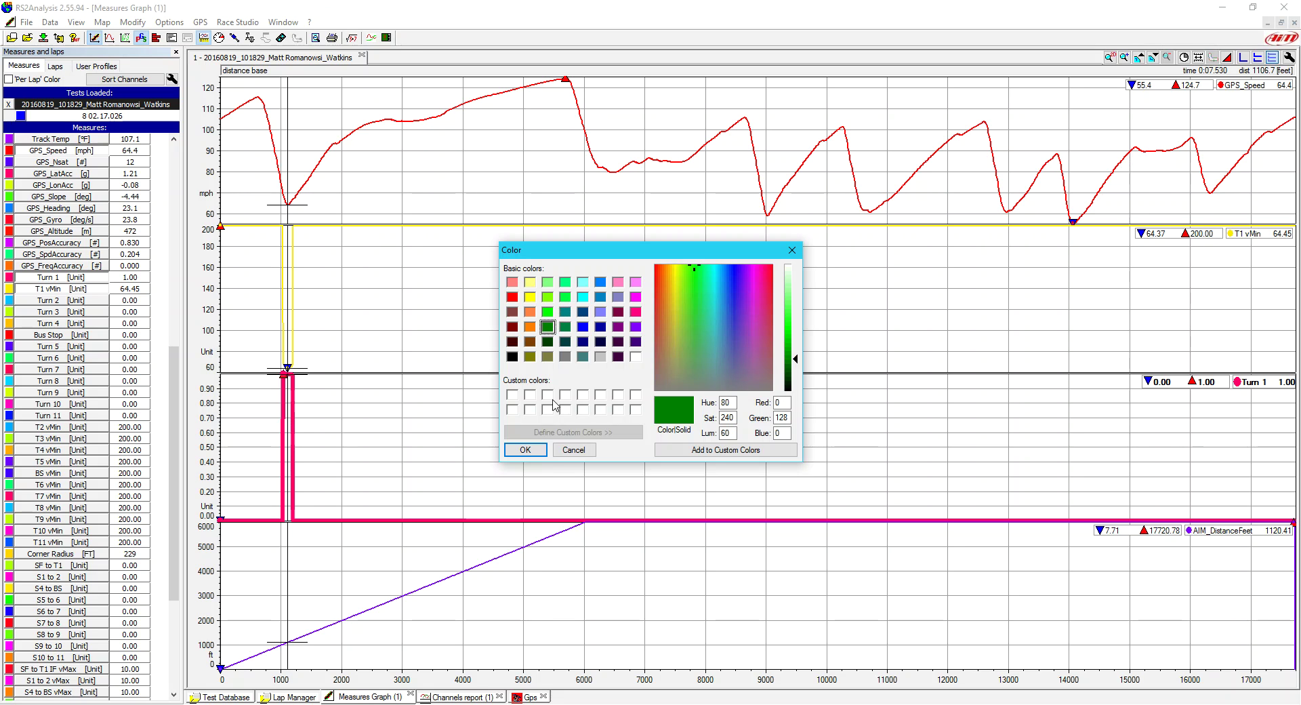
click(535, 450)
click(326, 327)
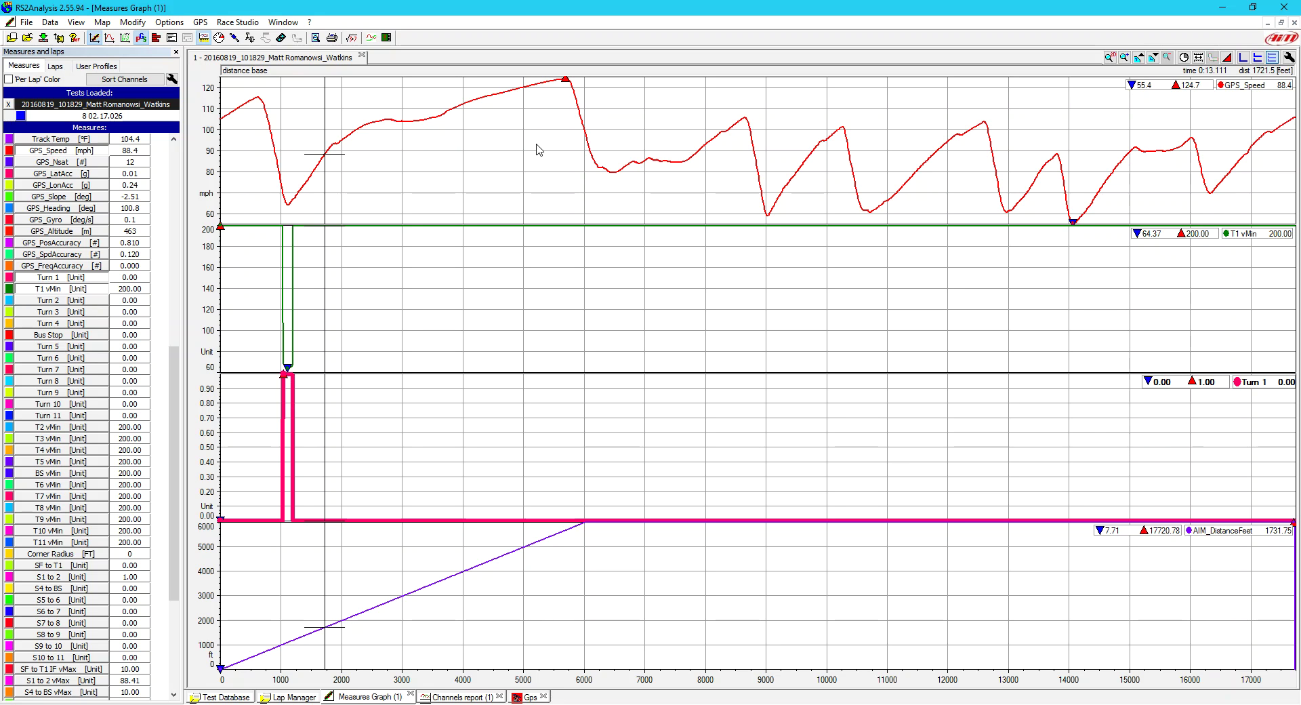
- Add the Turn 2 and T2 vMin channels to the measures graph and autoscale the Turn 2 plot
click(47, 300)
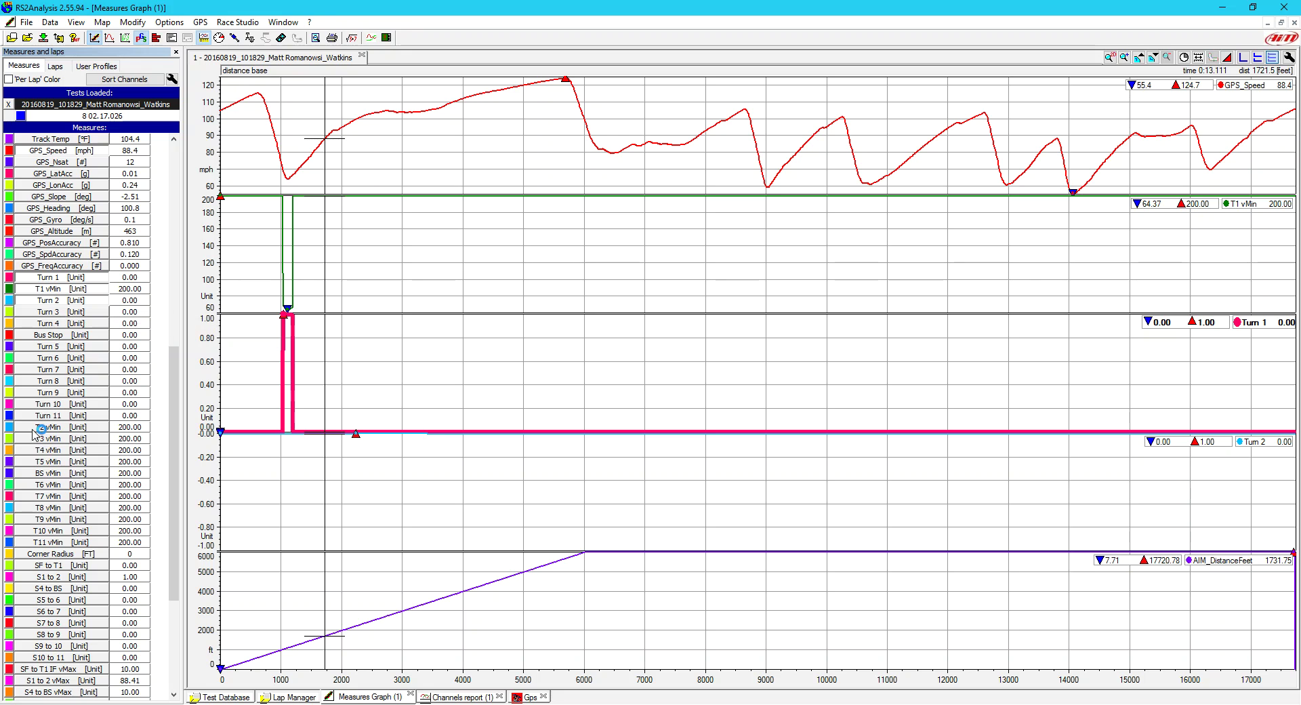
click(64, 428)
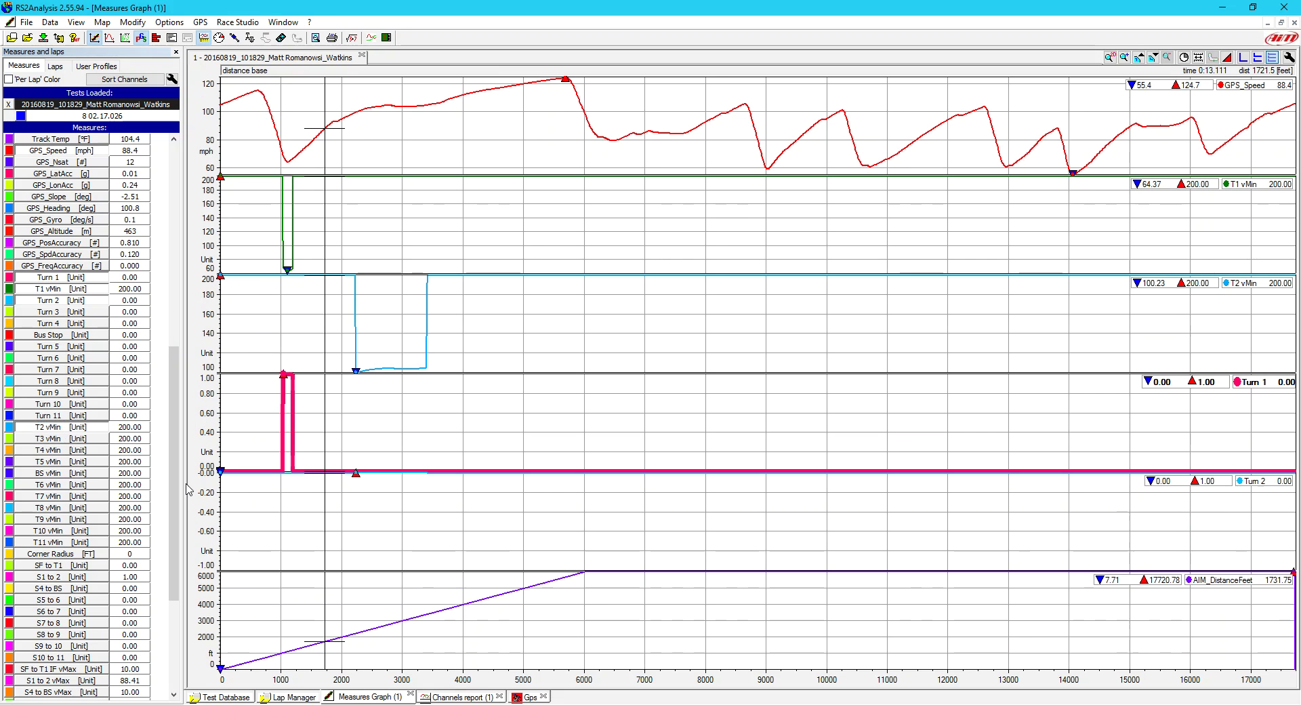
click(209, 512)
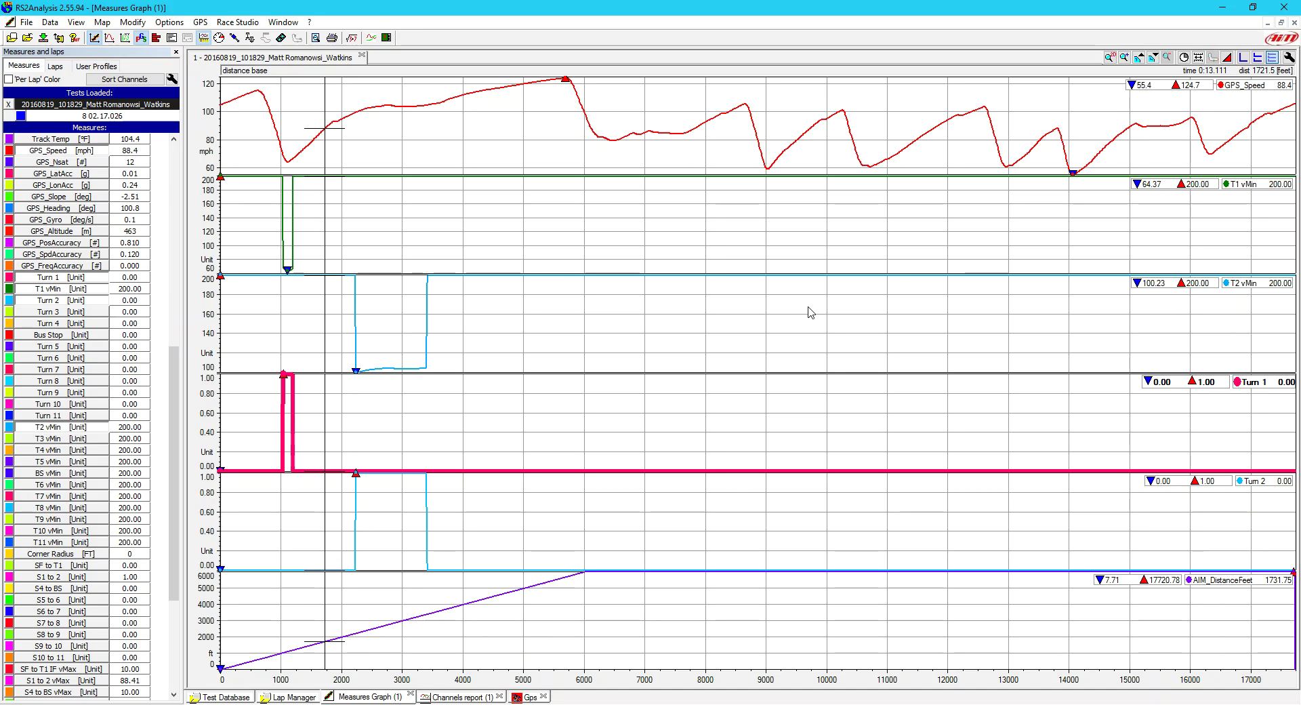
- Open the channels report and look through the vMax and vMin columns for all laps
click(470, 698)
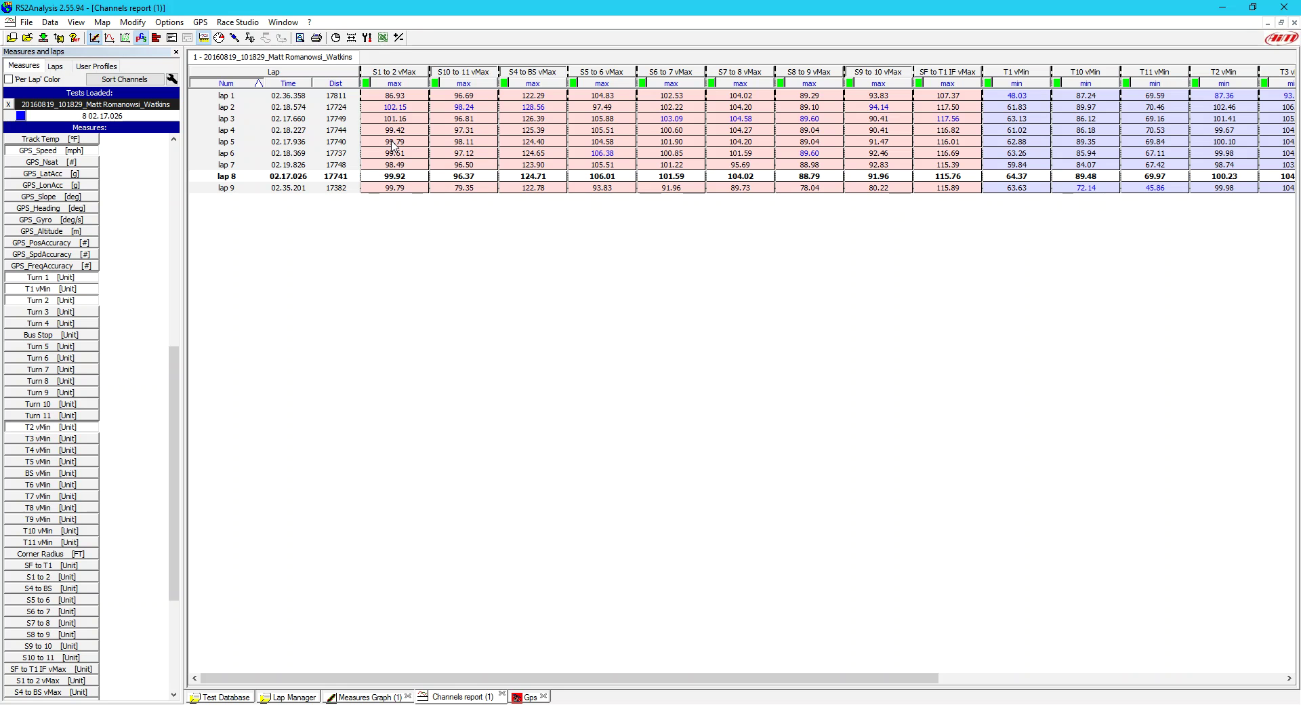
drag(849, 681, 1234, 689)
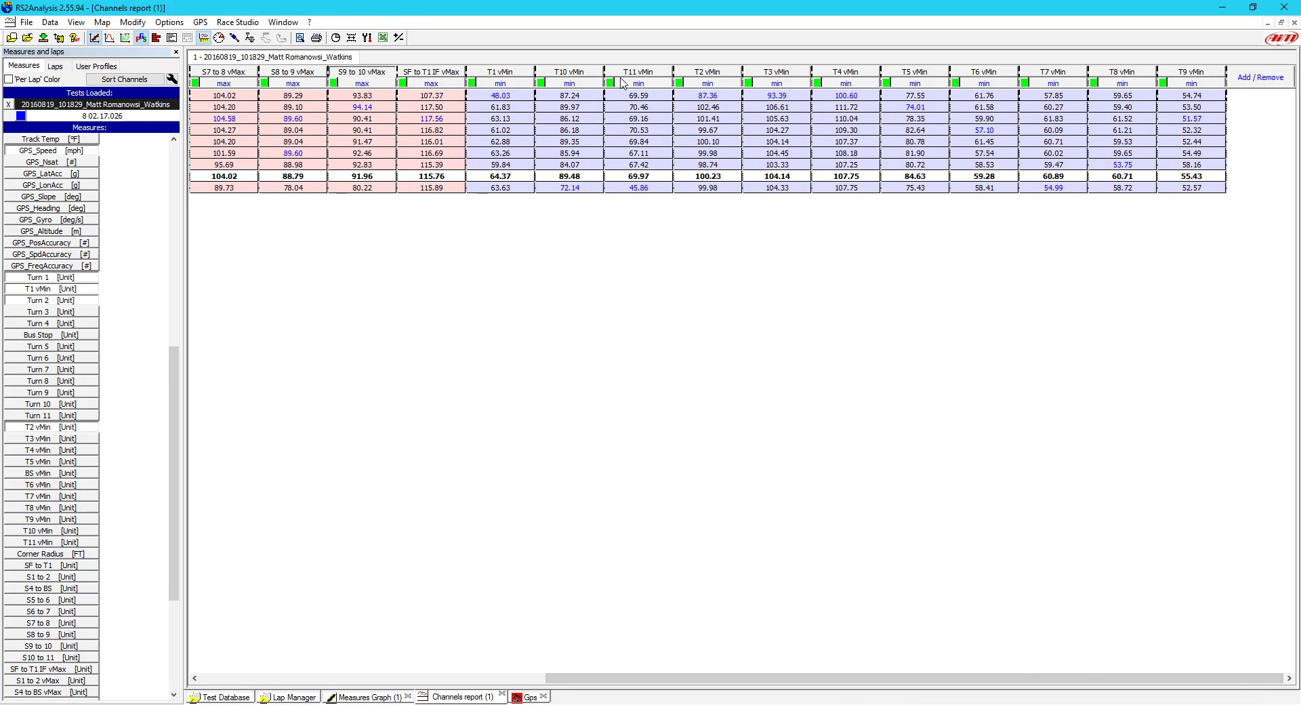
drag(654, 678, 305, 678)
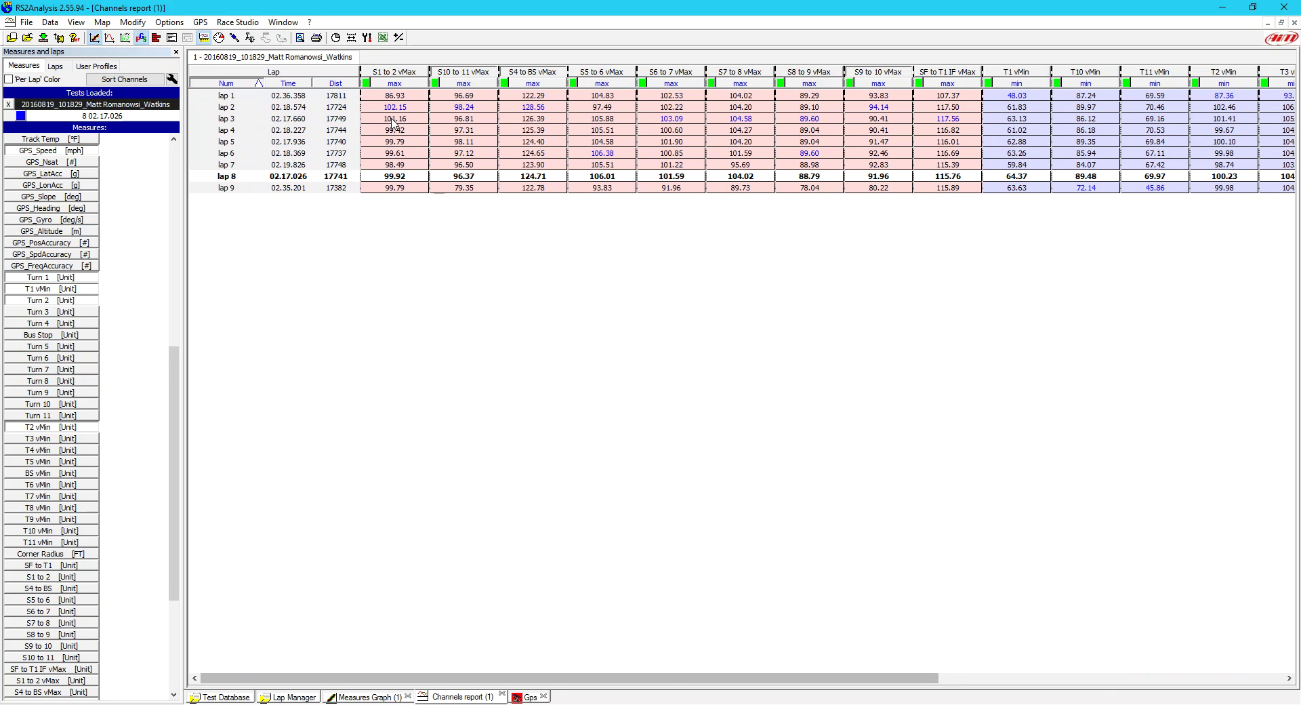
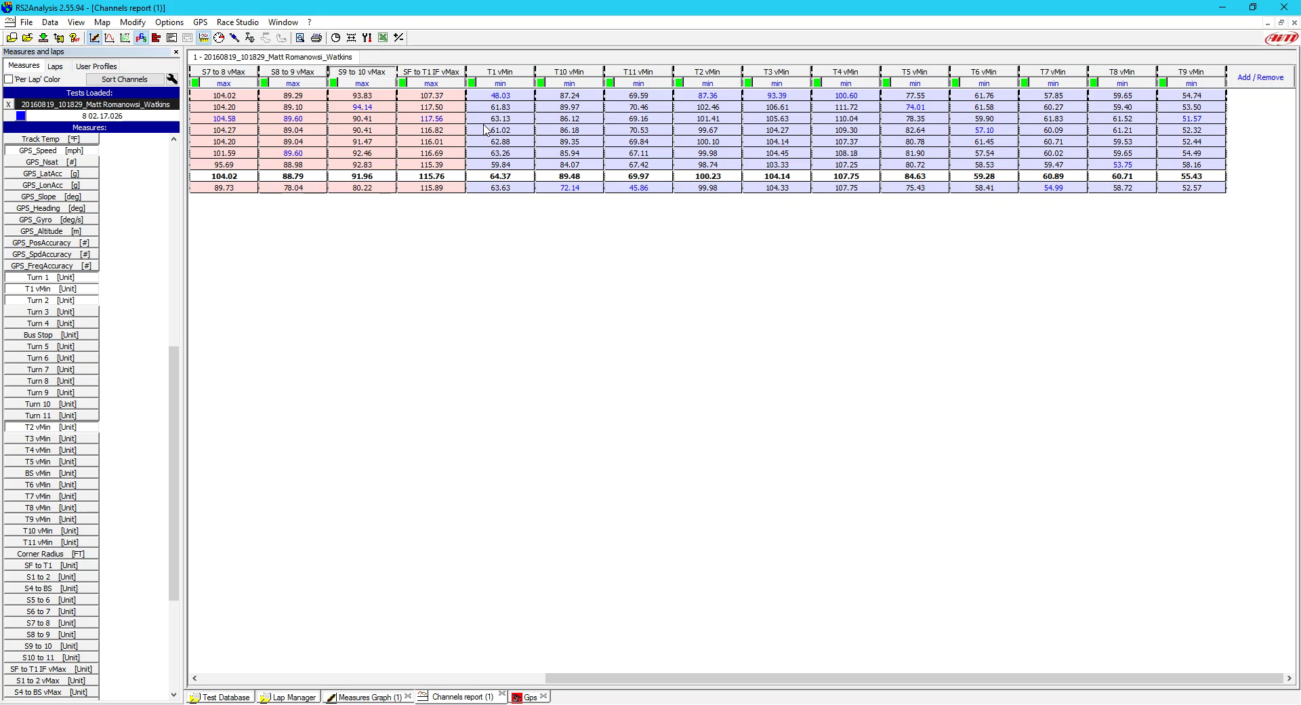
- Cycle through the statistic setting of the T1 vMin column in the channels report
click(495, 85)
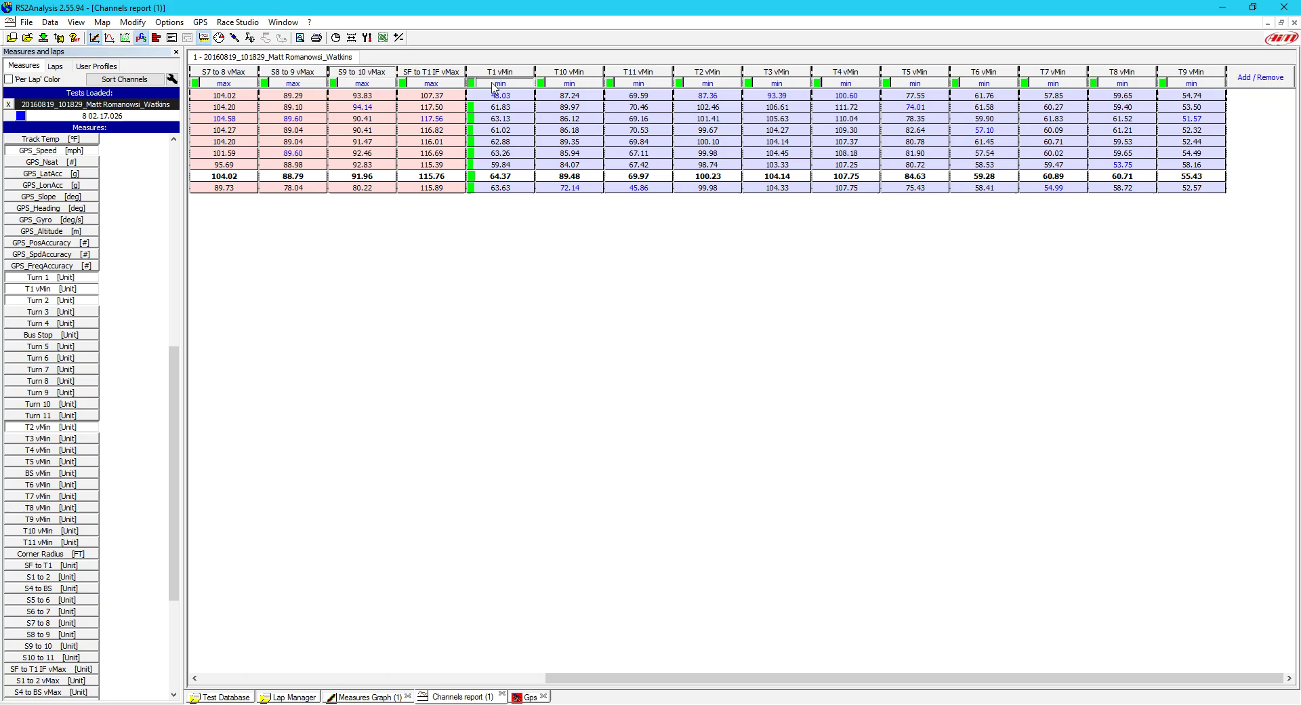
click(496, 85)
click(496, 85)
click(492, 87)
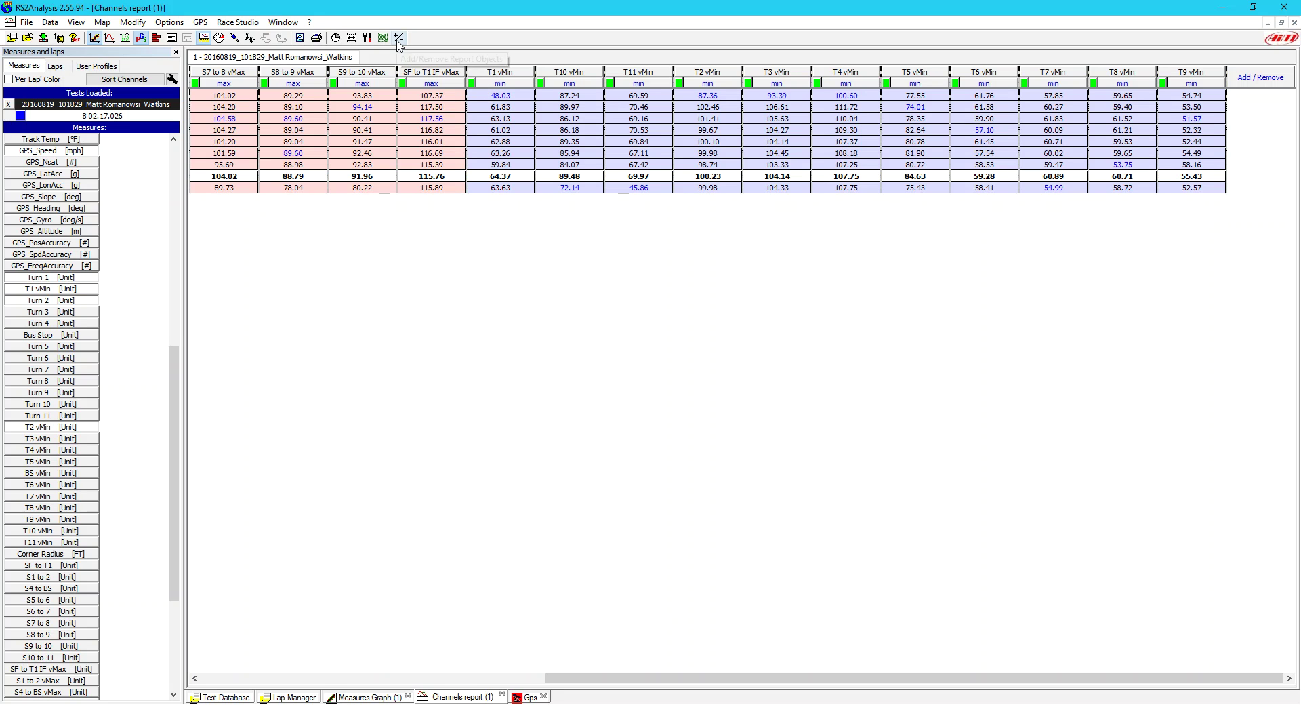
- Check which report objects are shown for the T1 vMin channel in the channels report, leaving them as they are
click(1261, 77)
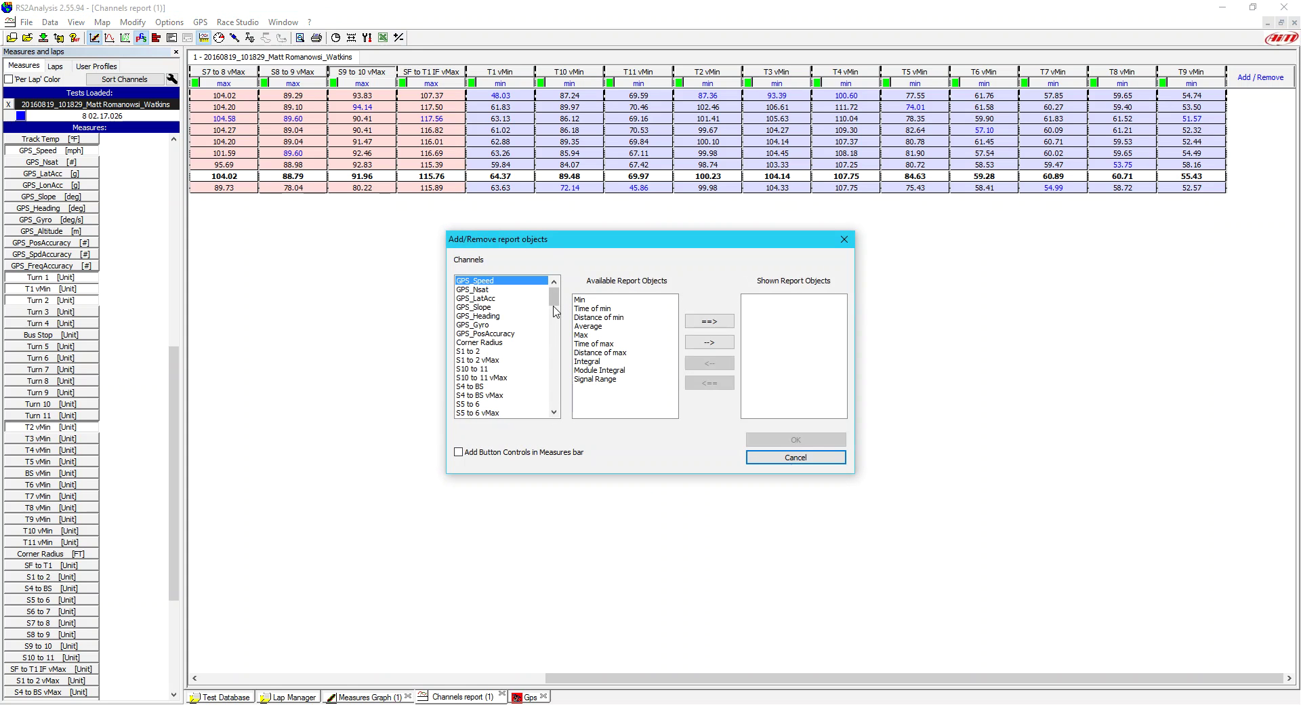
drag(554, 302, 554, 335)
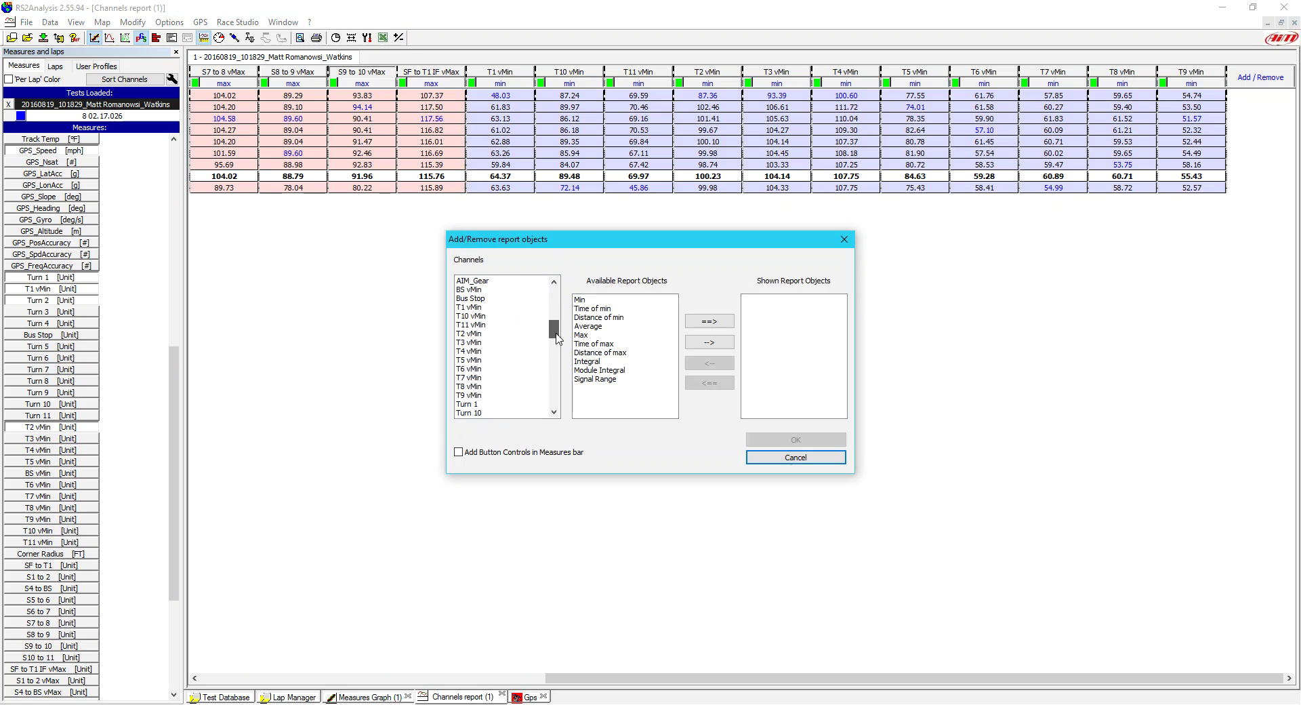
click(485, 308)
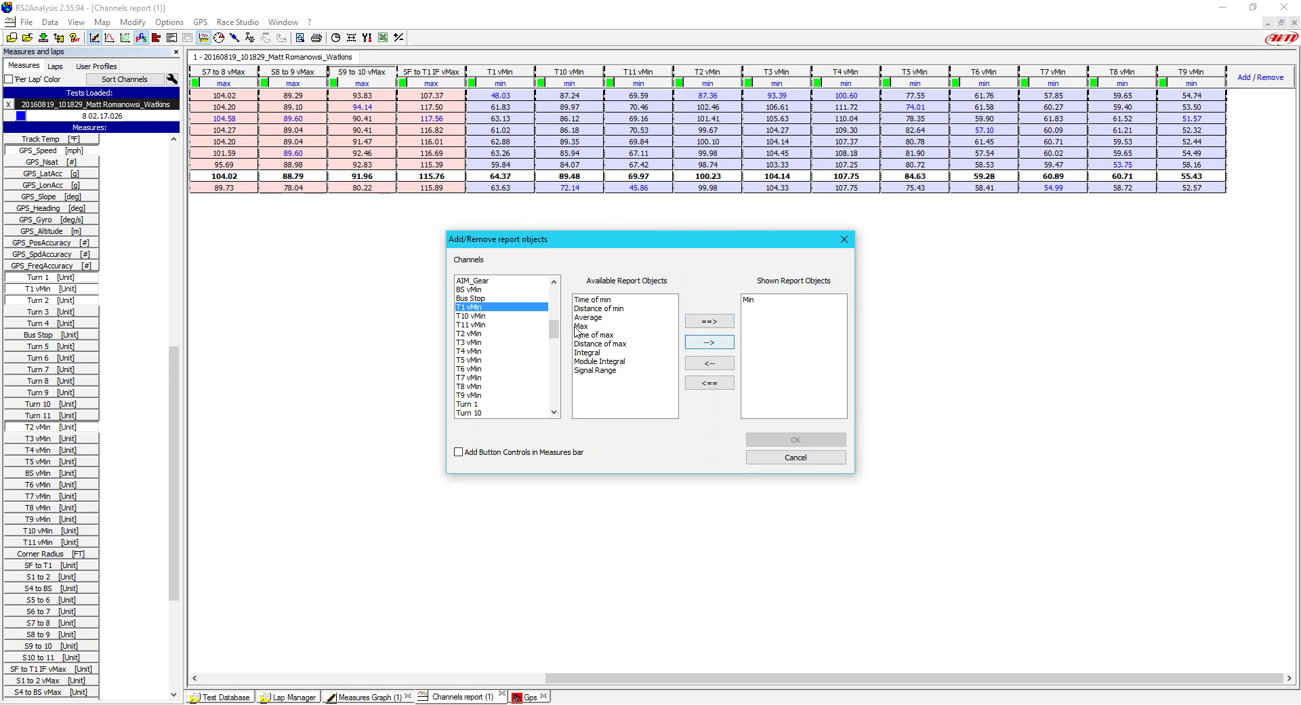
click(796, 458)
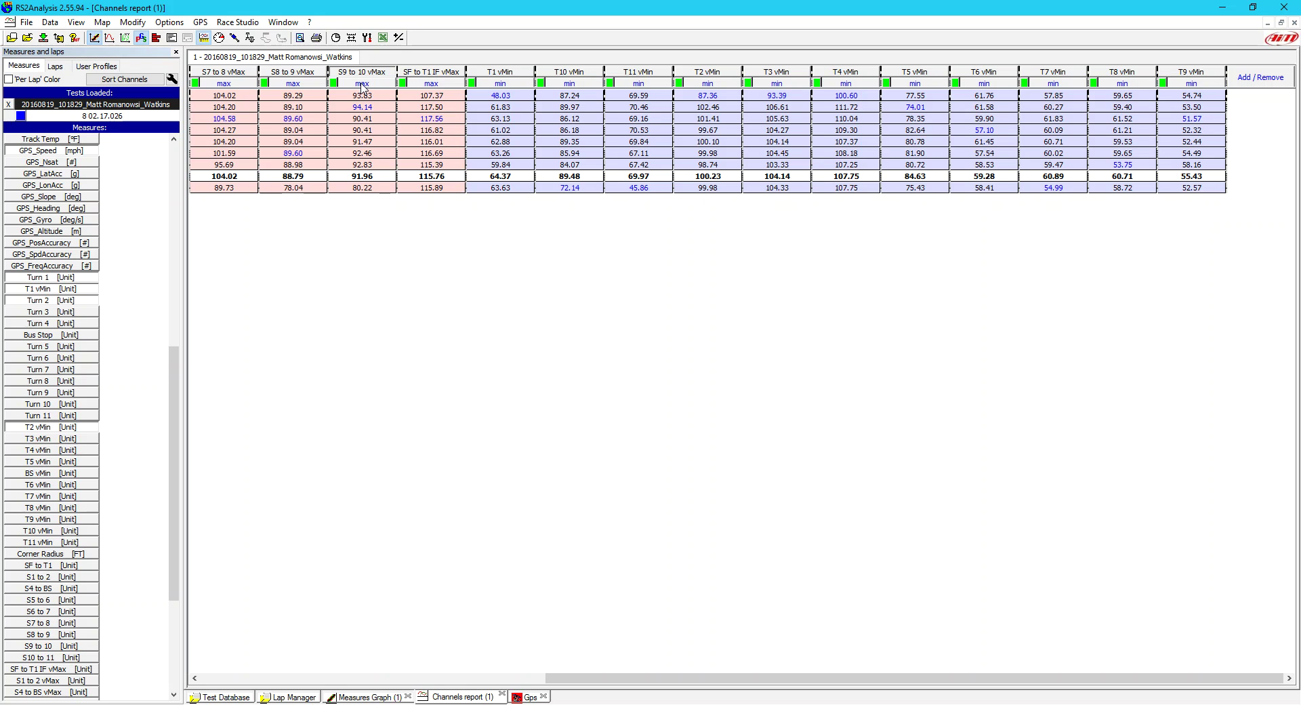
- Review the distance-based math channel formulas for the SF to T1, S1 to 2 and S4 to BS straights
drag(563, 677, 223, 686)
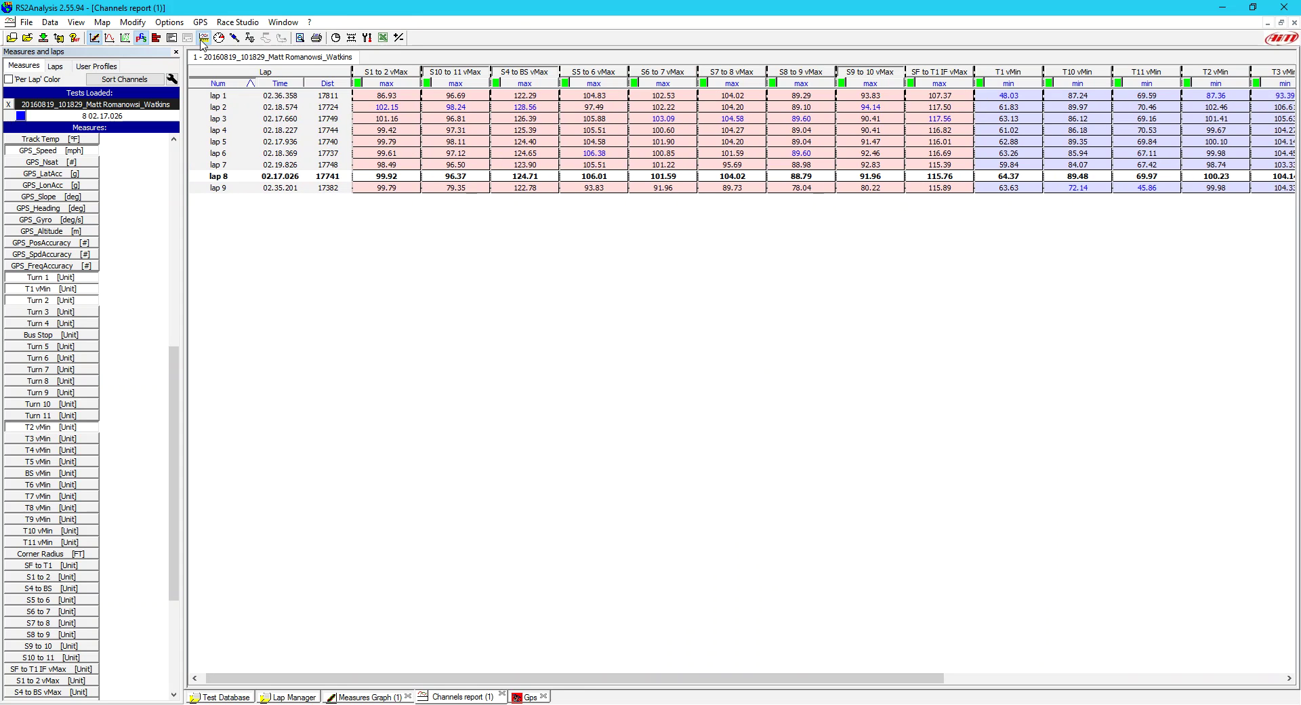
click(133, 23)
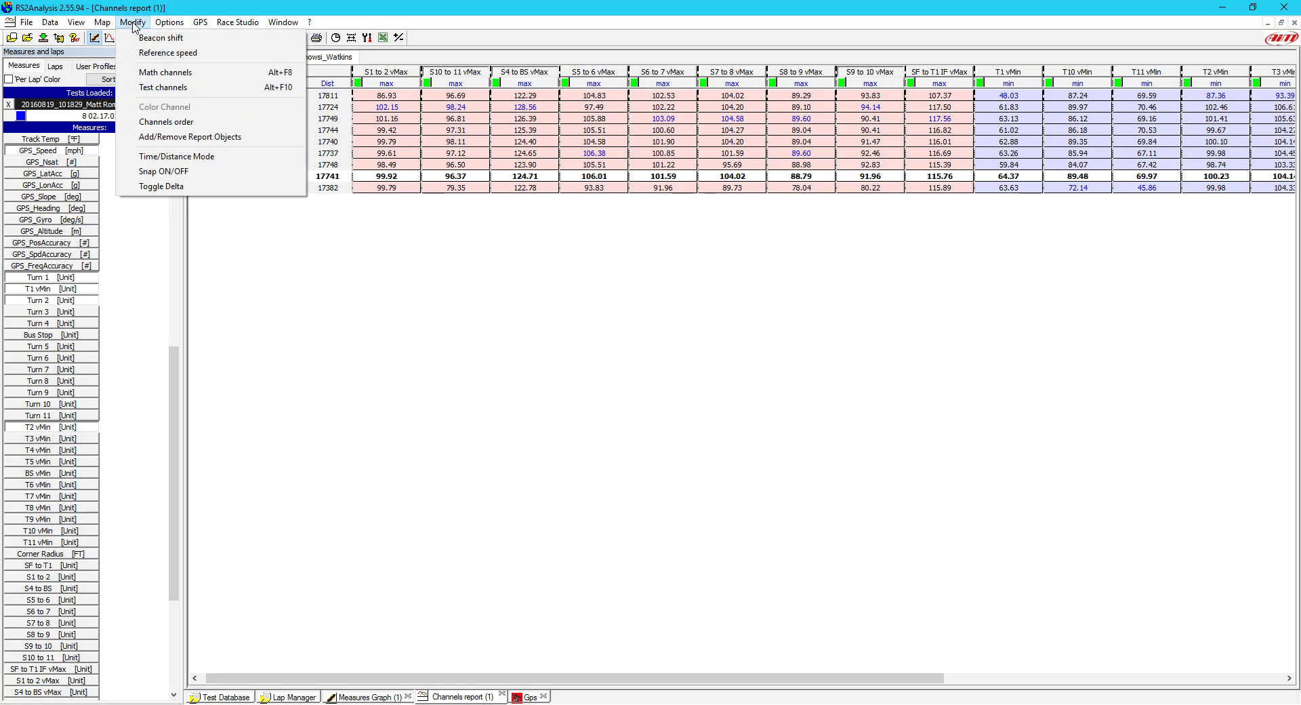
click(157, 73)
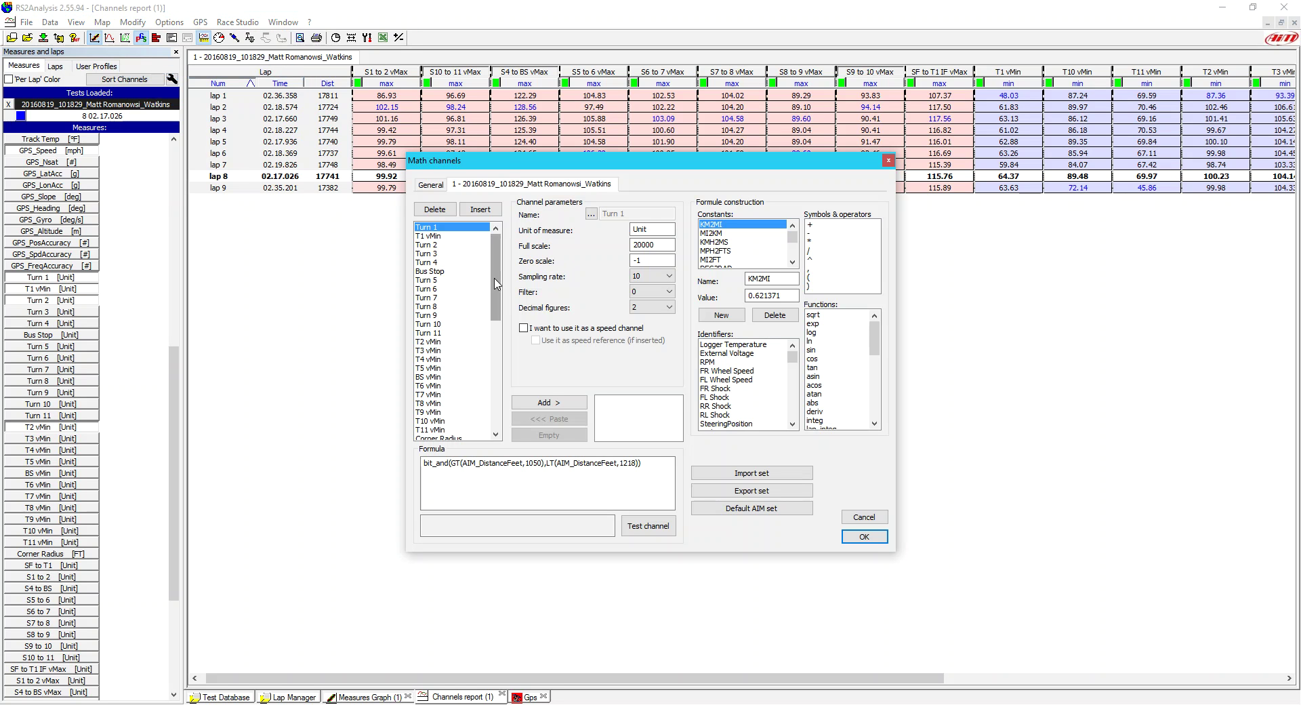
drag(497, 285, 505, 341)
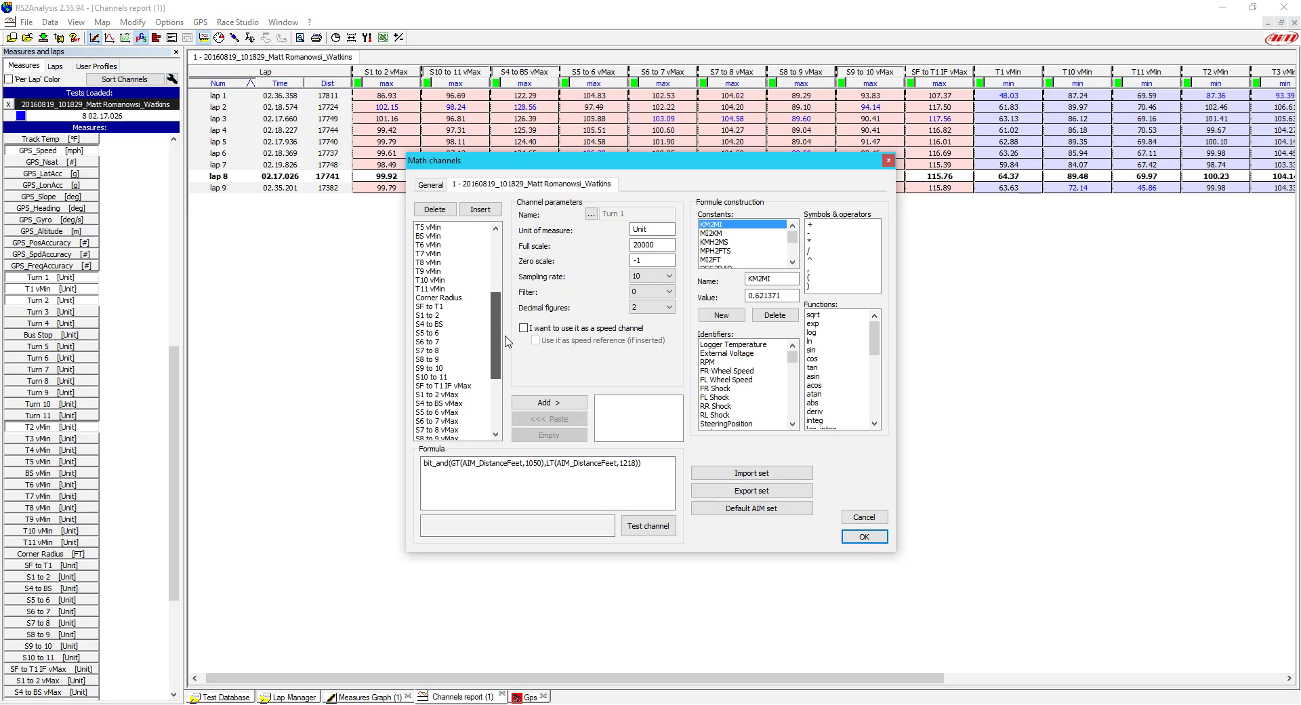
click(431, 307)
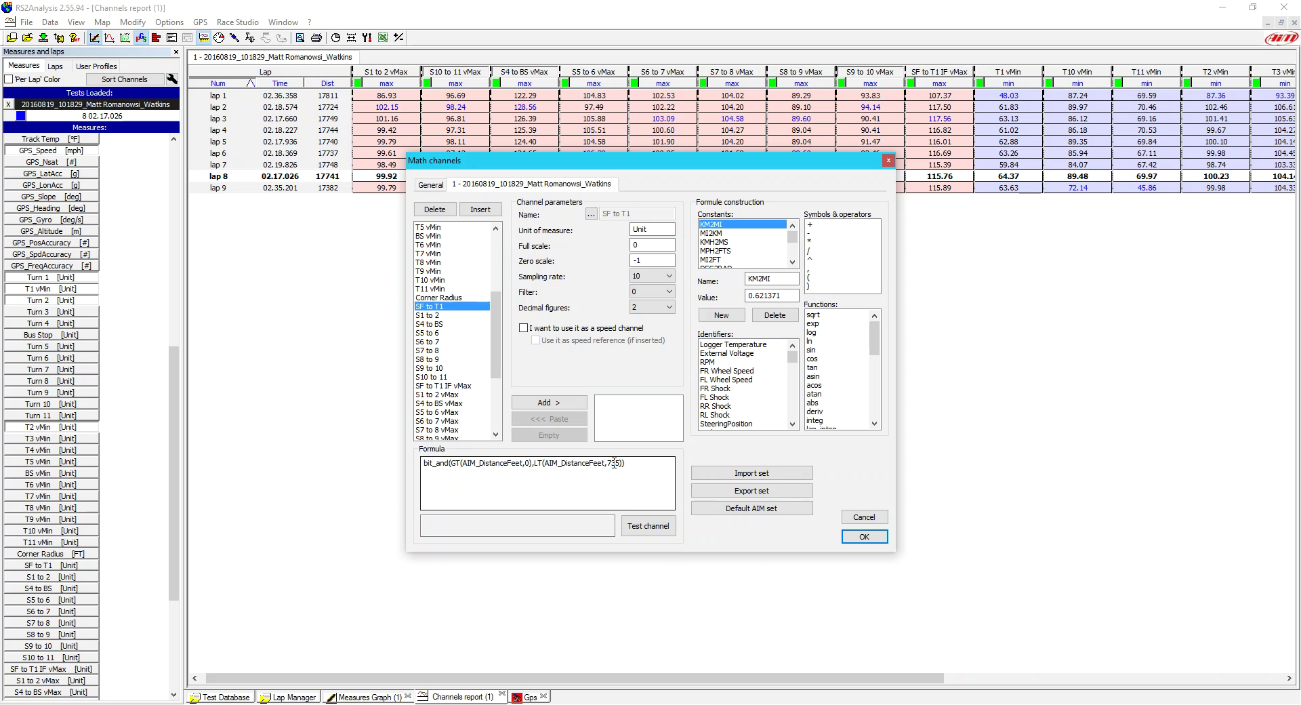
click(427, 315)
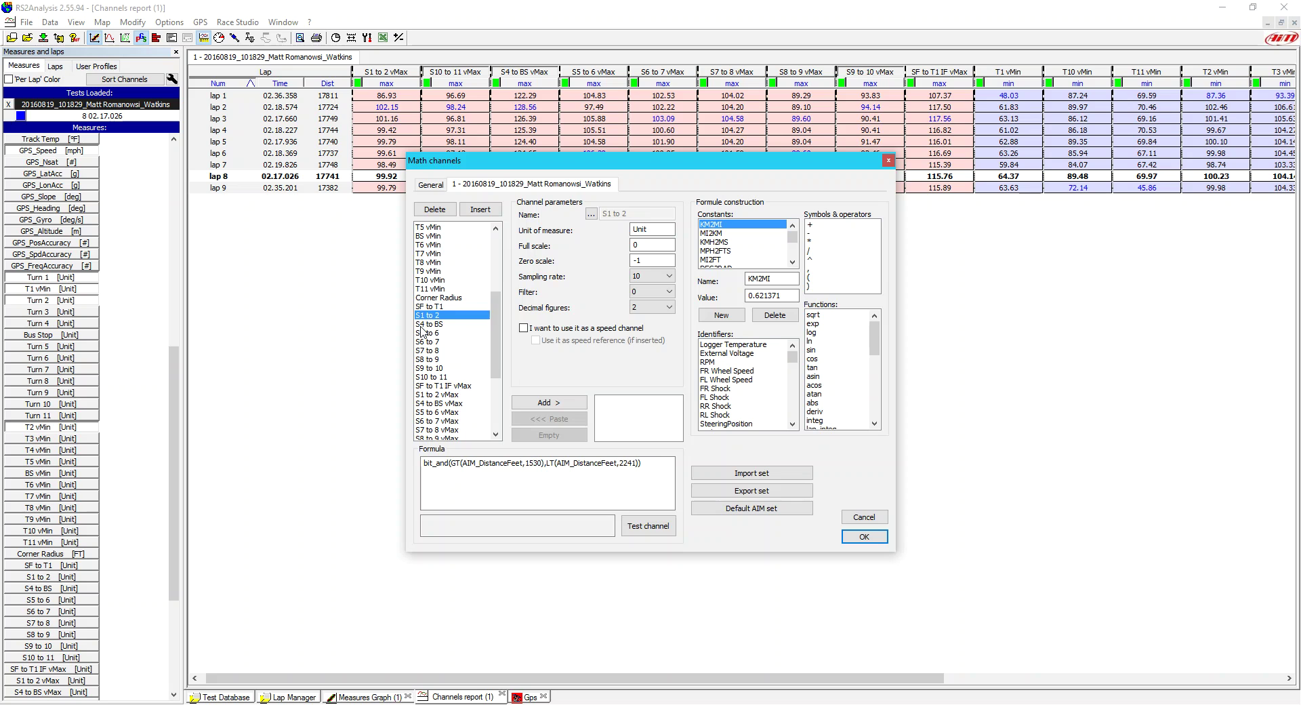
click(422, 325)
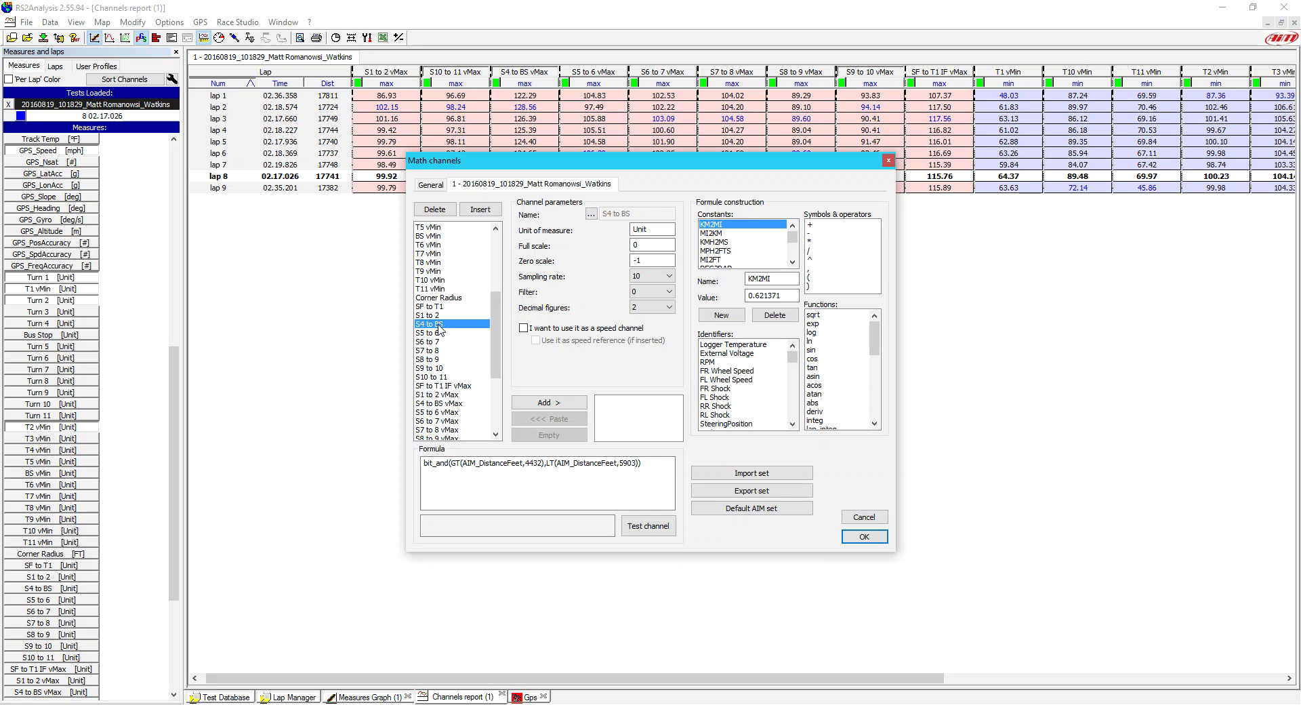
click(520, 464)
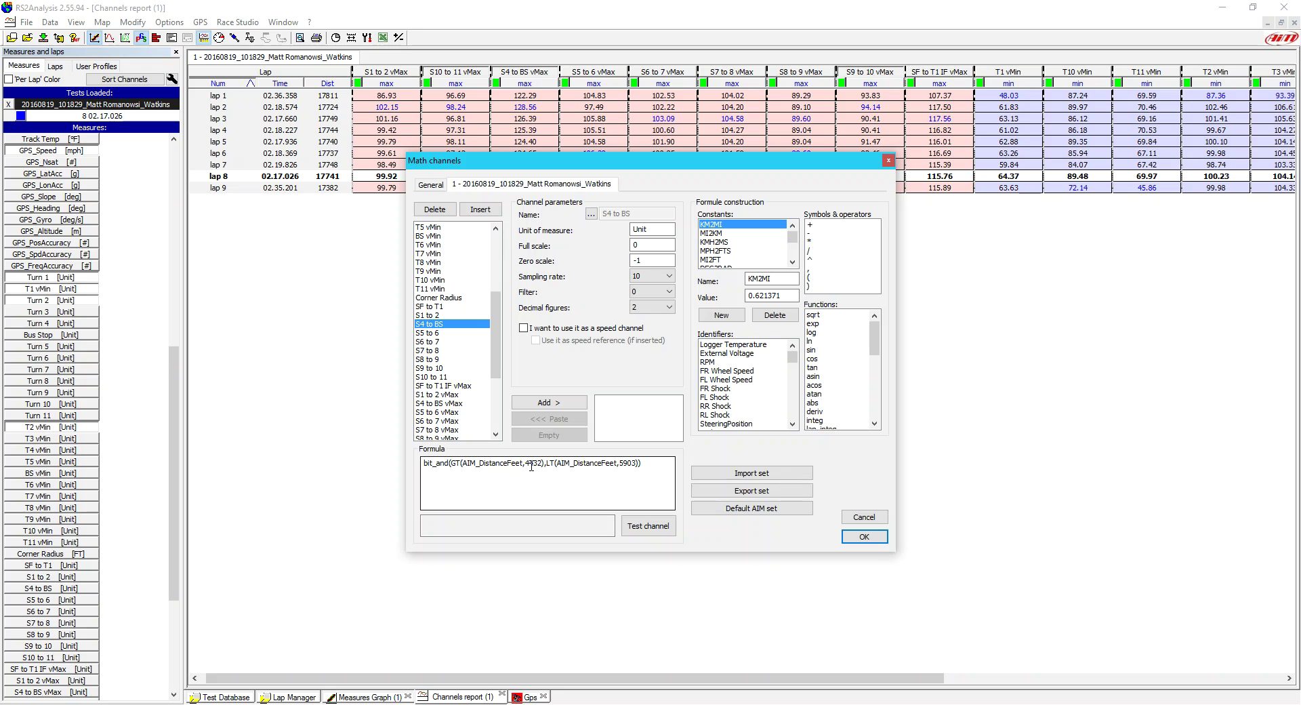
- Examine the parts of the SF to T1 IF vMax math channel formula, including its max function and fallback value, and close the math channels
scroll(498, 369, down, 5)
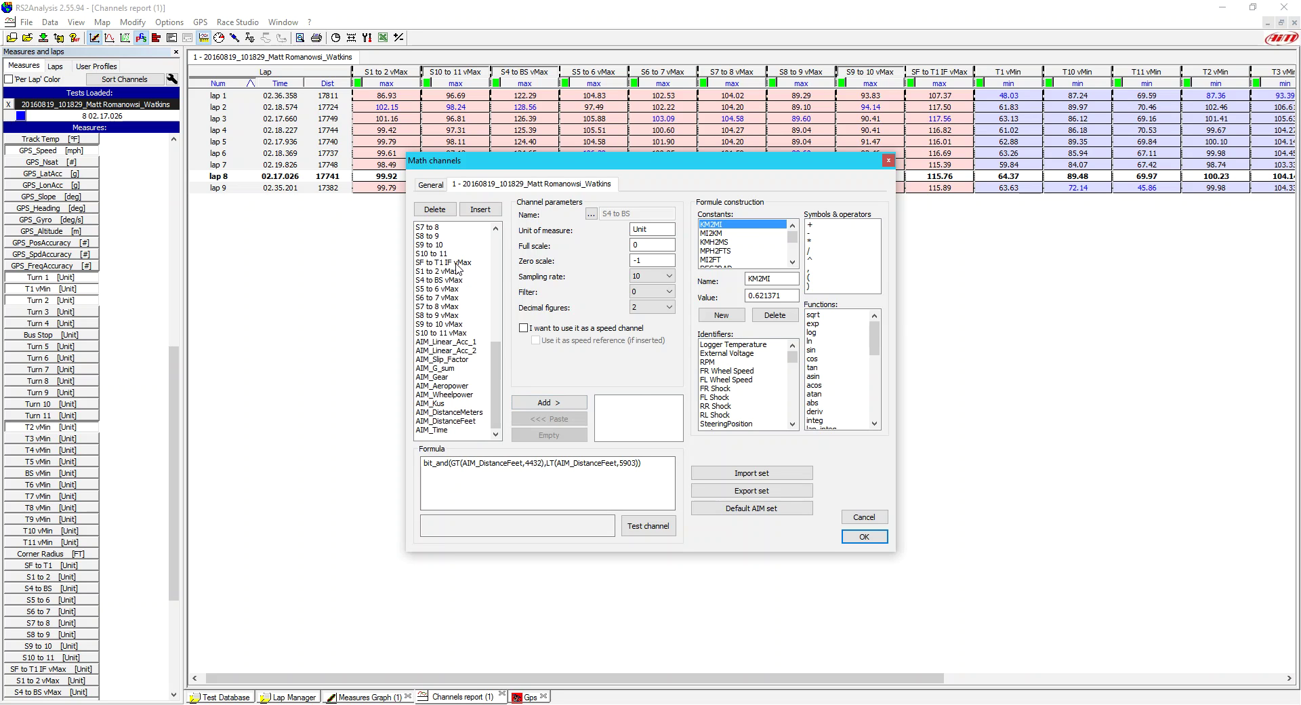
click(455, 262)
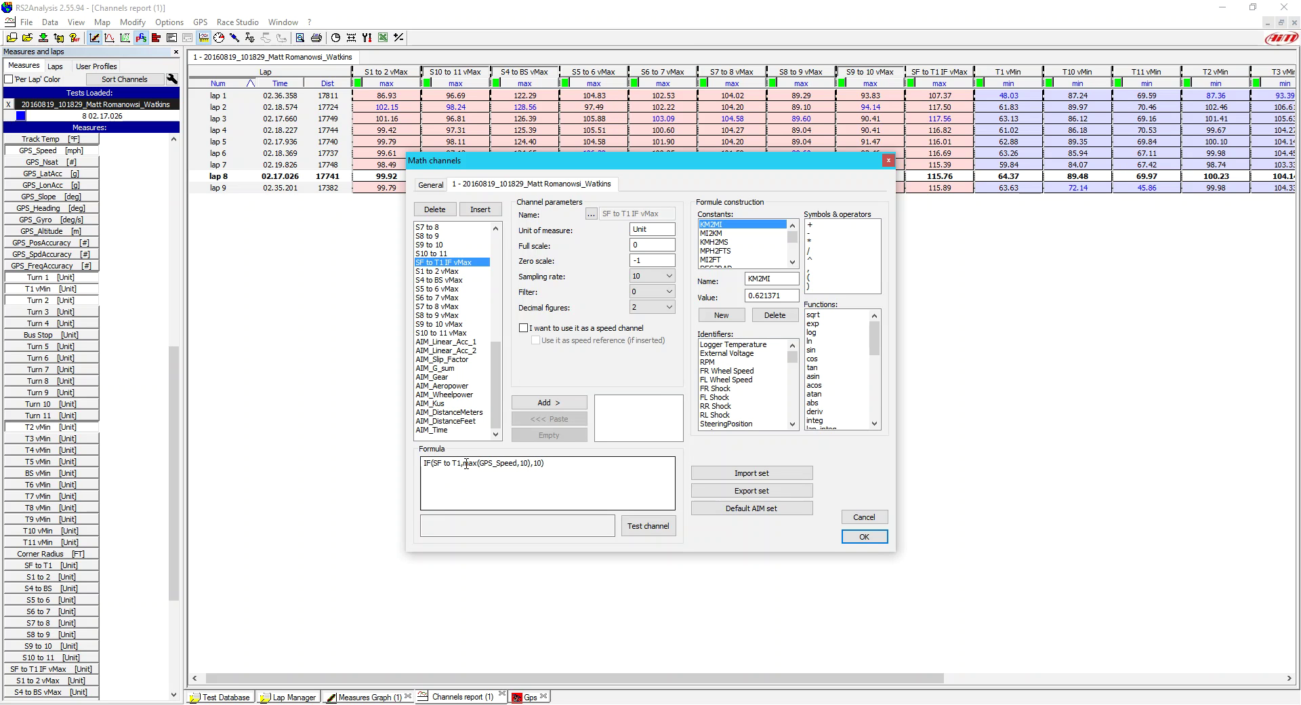
drag(465, 465, 477, 464)
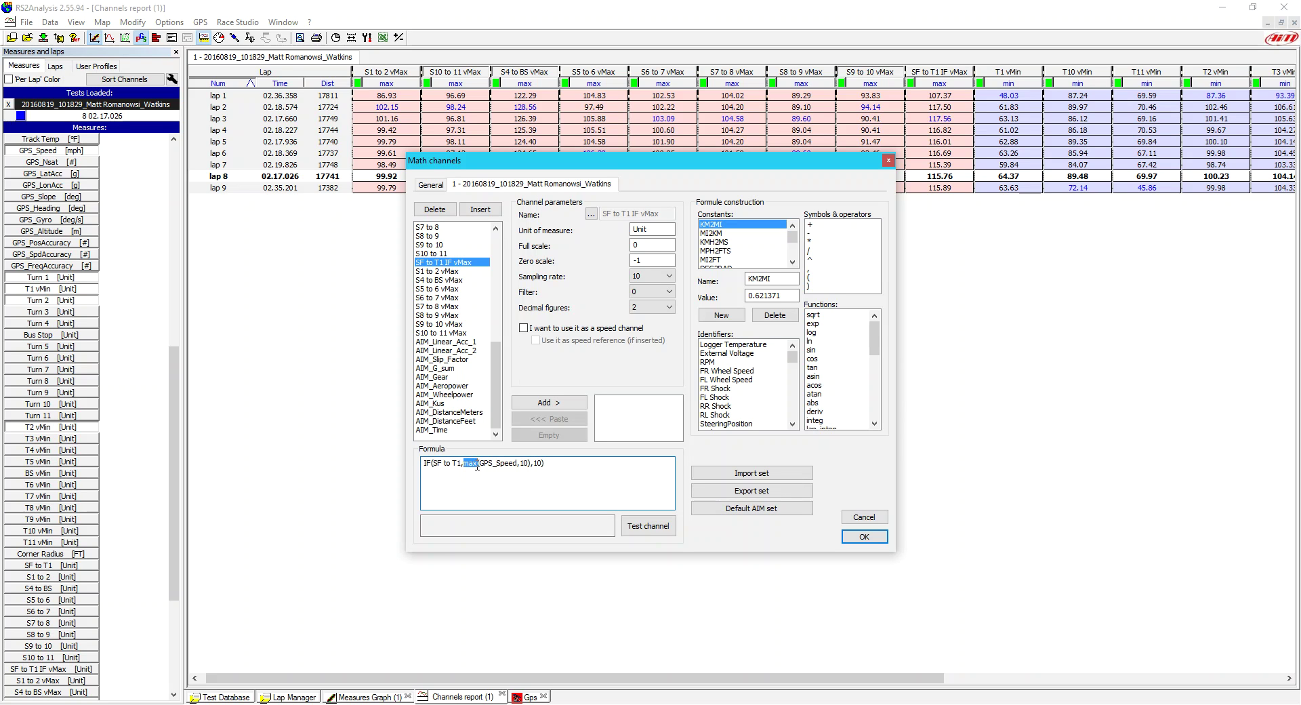
drag(478, 465, 527, 465)
double_click(537, 462)
key(ctrl+z)
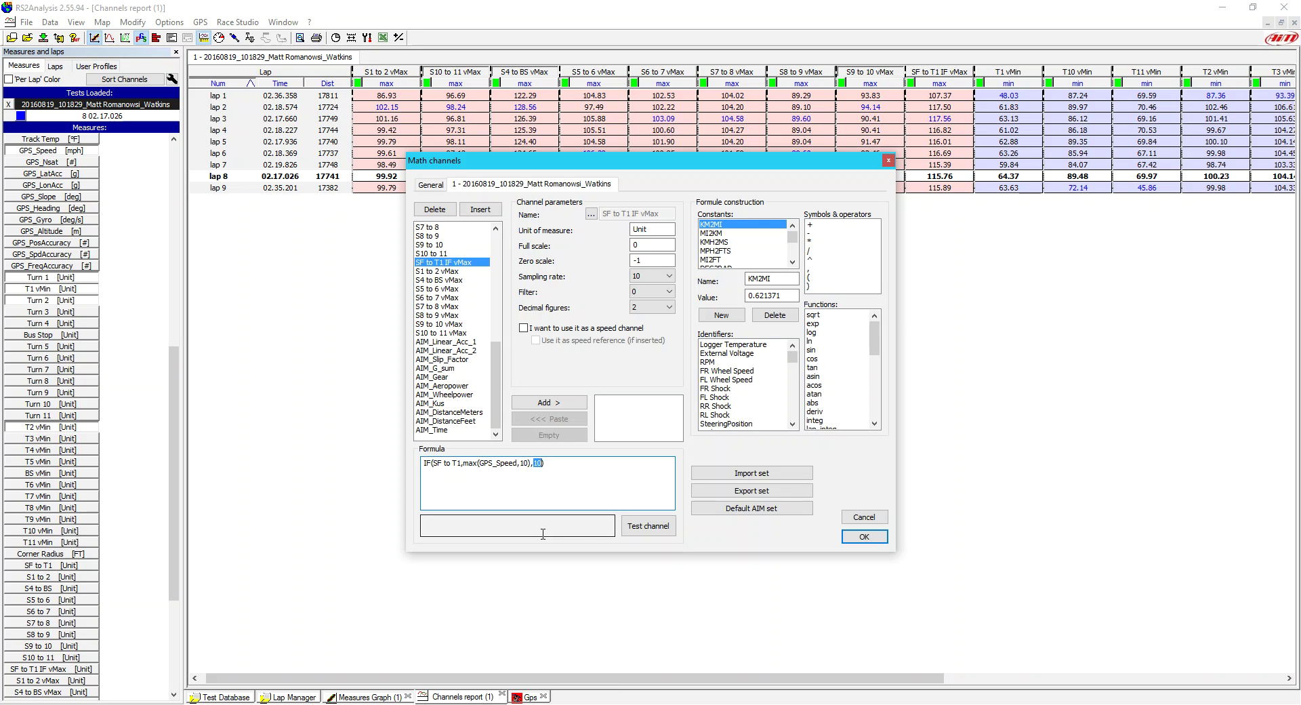
click(867, 536)
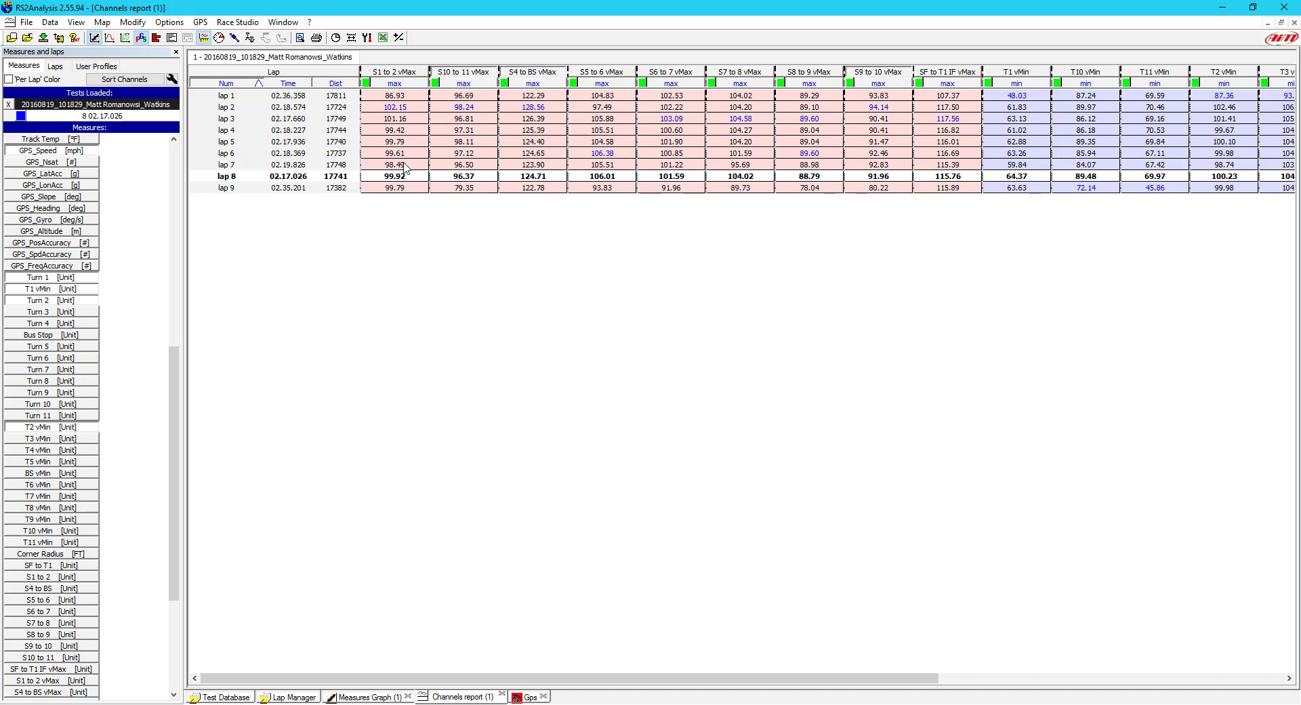
- Check the report objects available for the S1 to 2 vMax channel in the channels report
click(398, 38)
scroll(558, 302, down, 1)
mouse_move(557, 302)
mouse_down()
mouse_move(558, 328)
mouse_move(558, 311)
mouse_up()
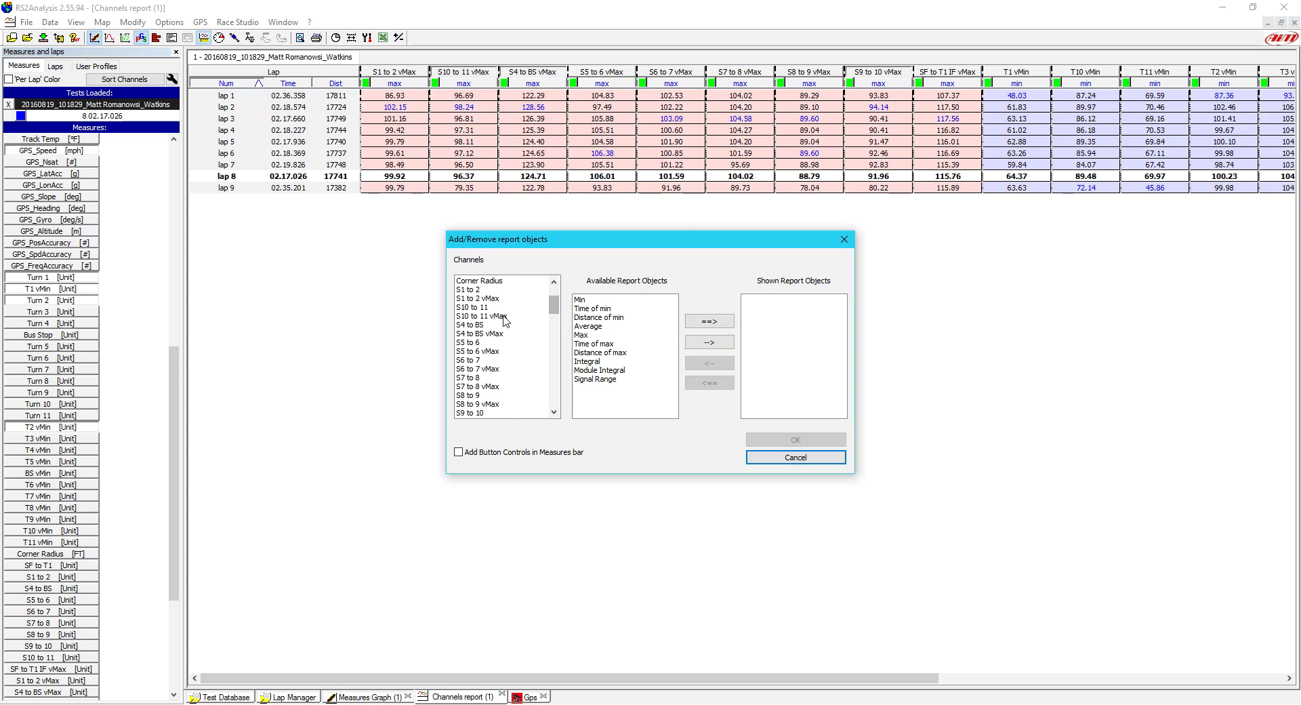
click(466, 300)
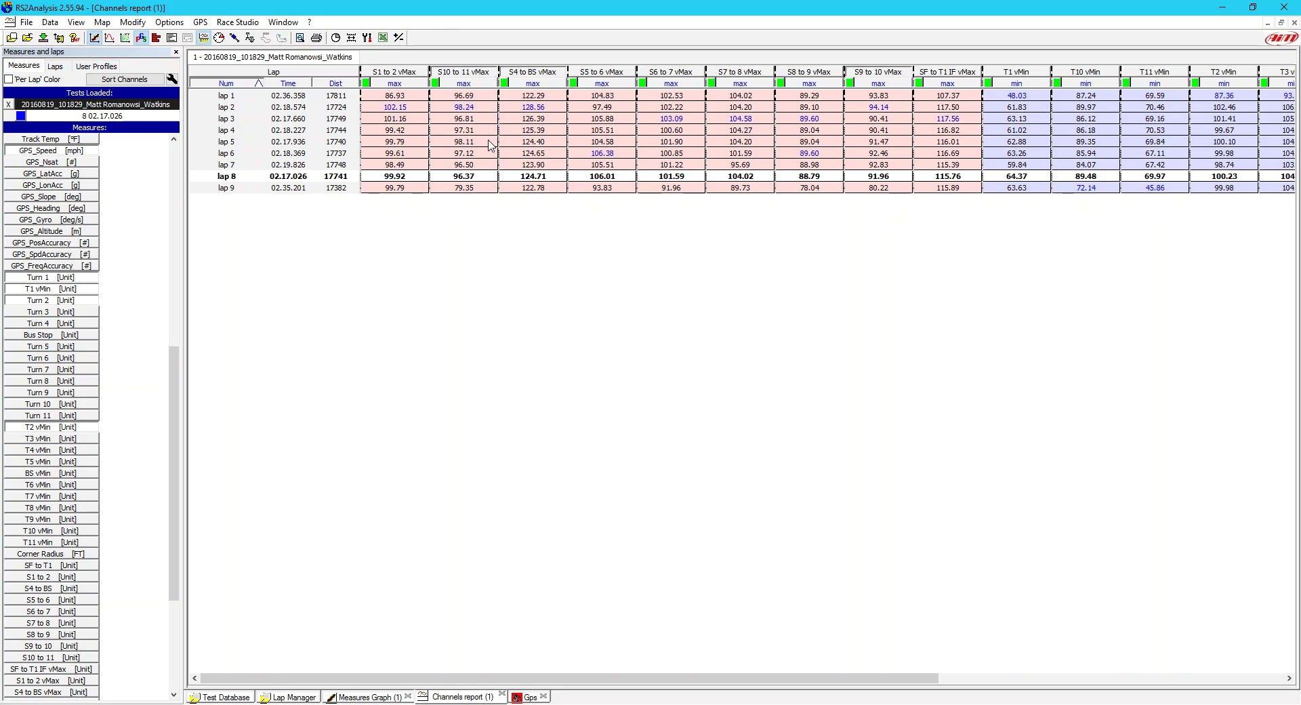
- Look at the vMin columns and the Excel export options for the channels report without saving a file
drag(647, 681, 949, 681)
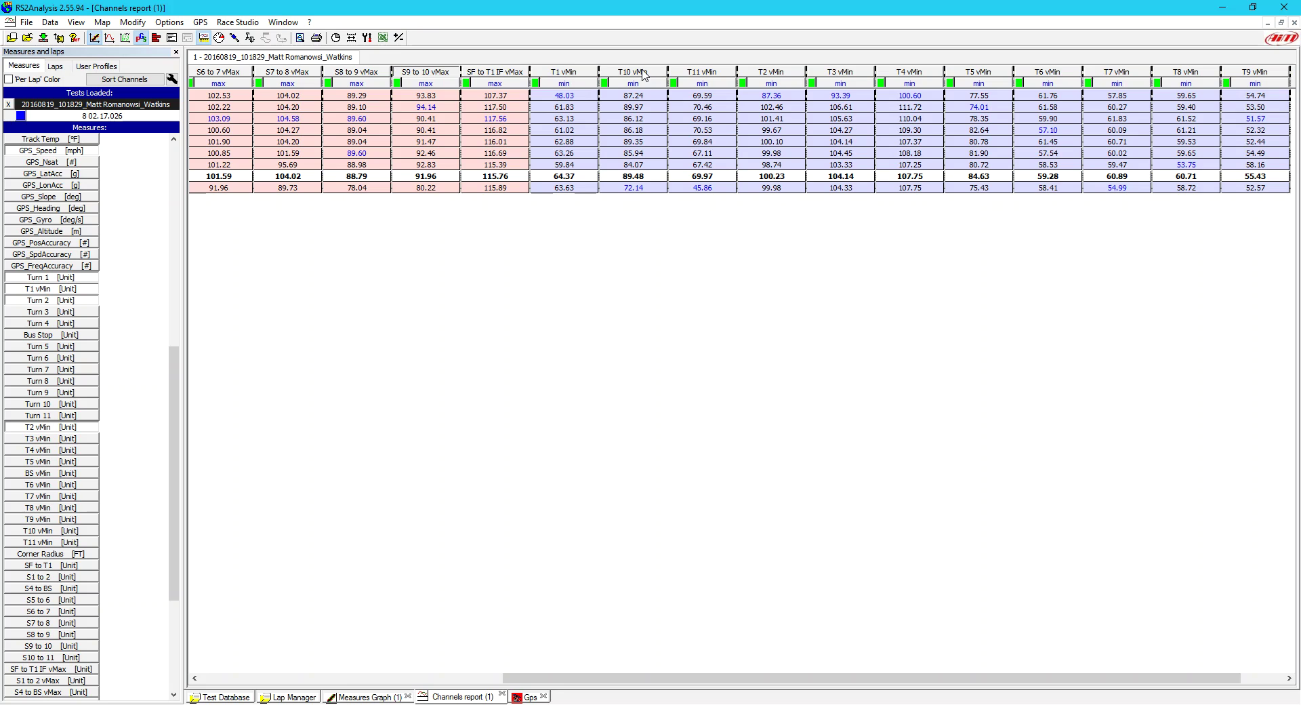
click(383, 38)
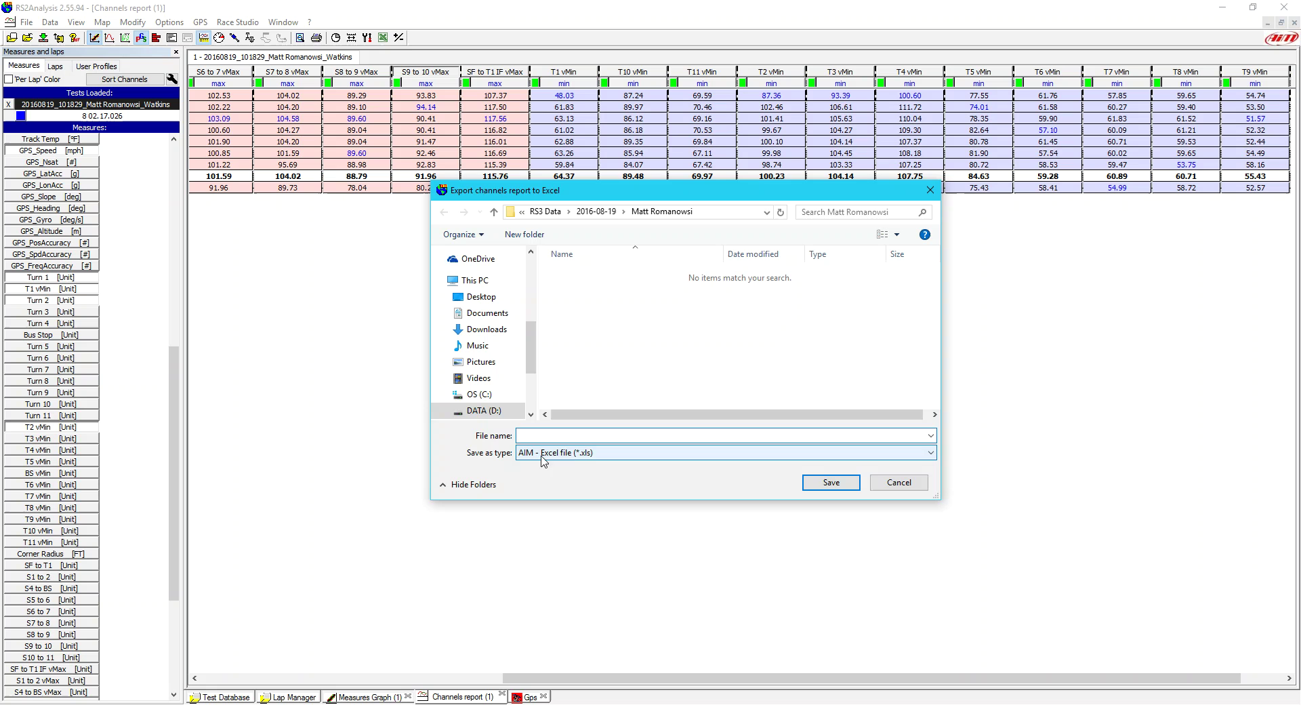
click(901, 484)
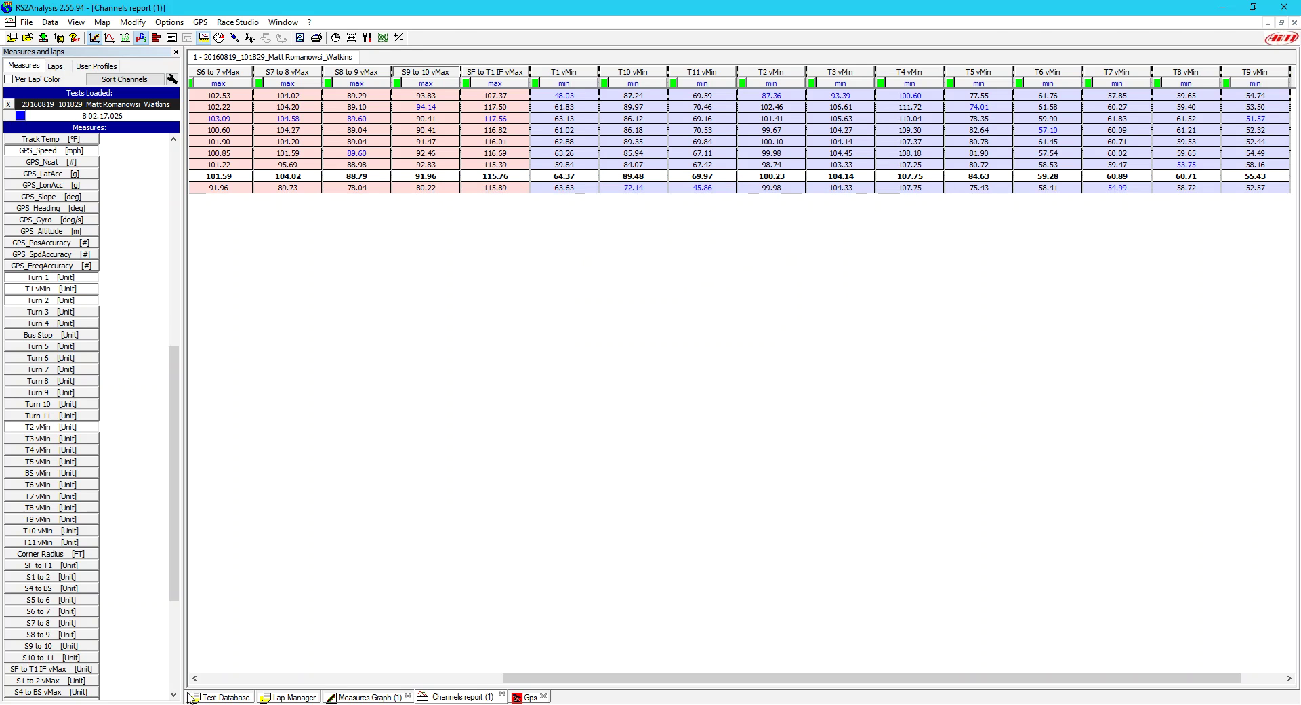
- Switch to the Watkins Glen workbook in Excel and review its column headings and the Average row from Straight 1-2 to T11 vMin
key(alt+Tab)
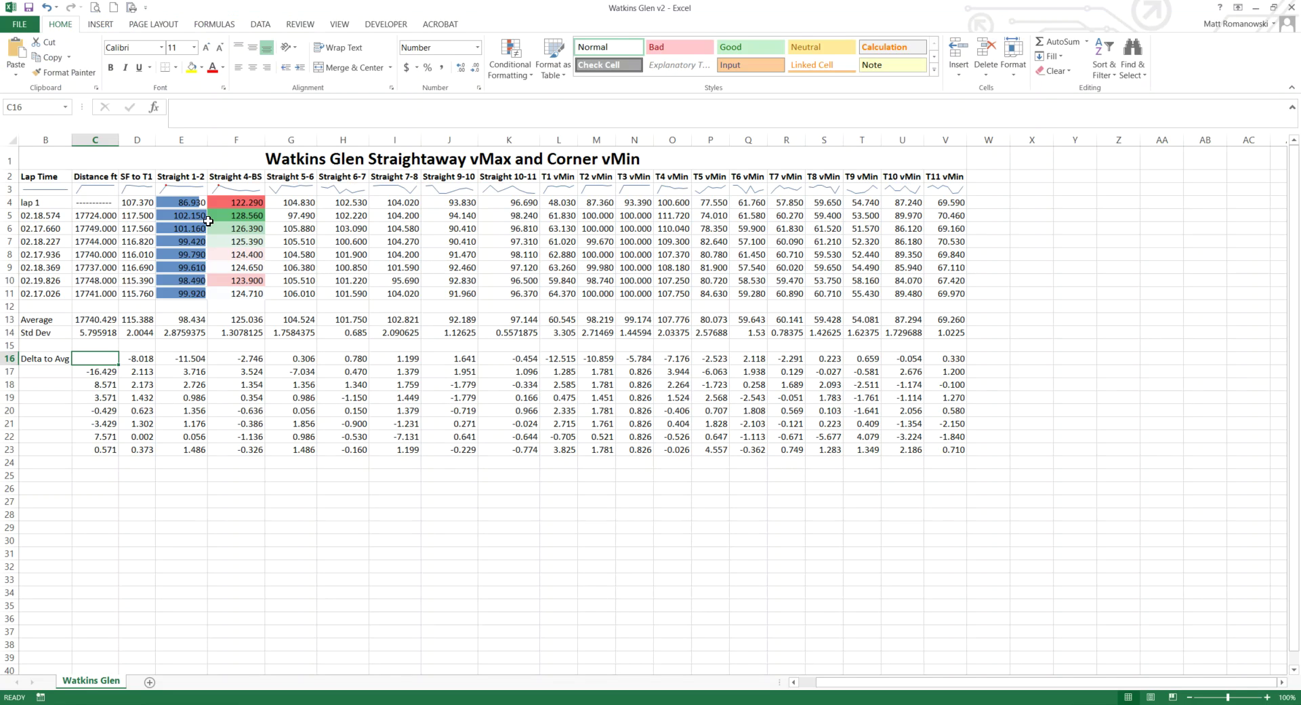
click(37, 178)
click(77, 176)
click(135, 177)
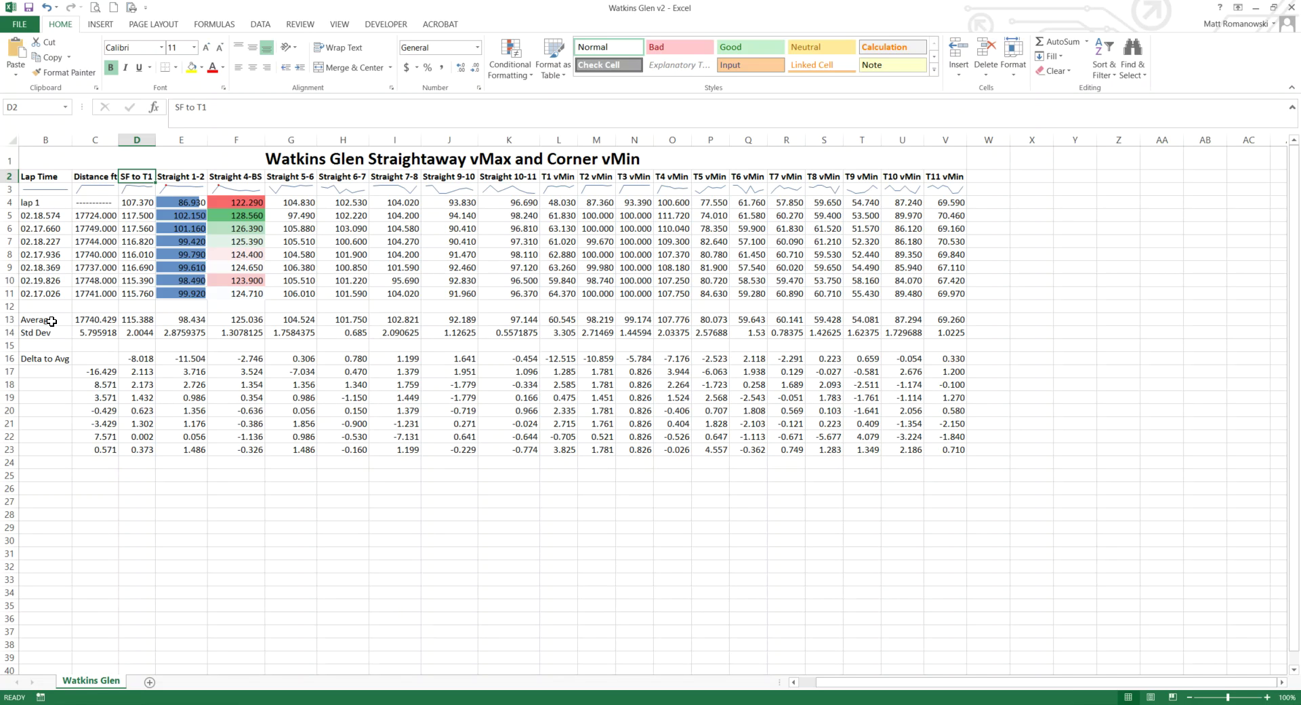
drag(193, 320, 948, 317)
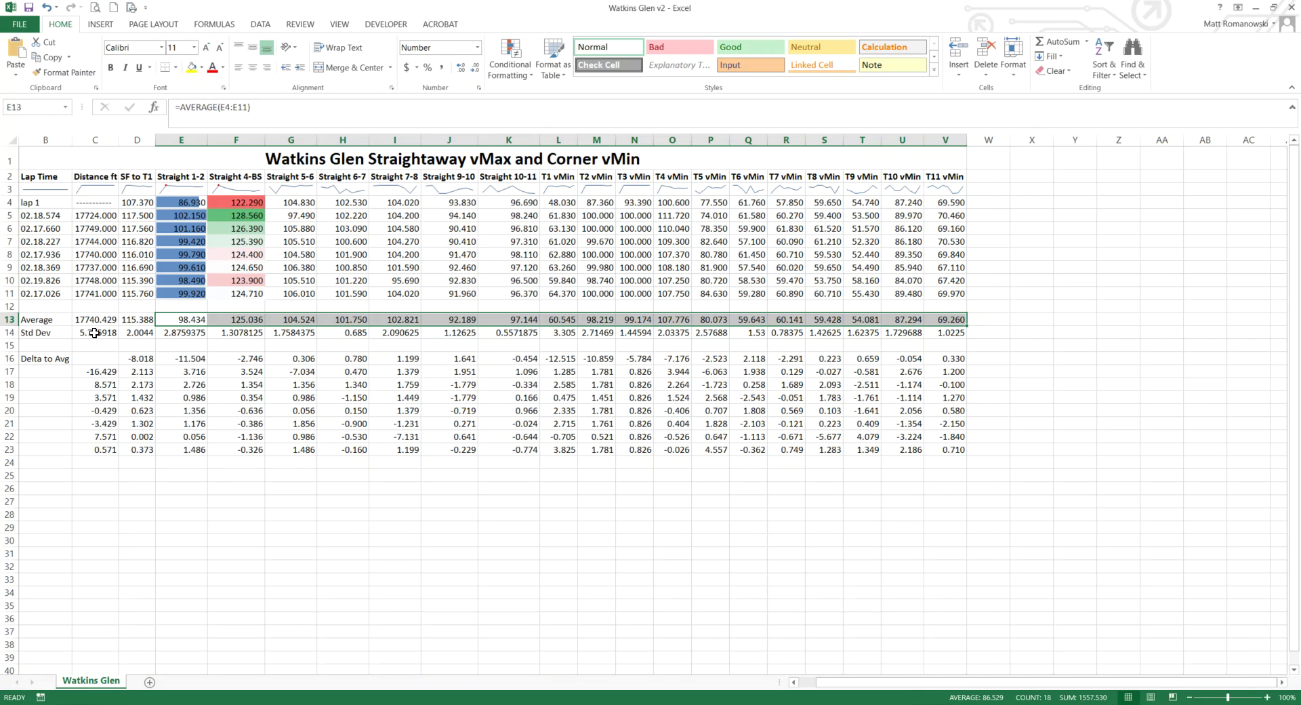
- Examine the Std Dev row across the straights and corners, comparing Straight 7-8, Straight 10-11, T1, T7 and T11
click(184, 332)
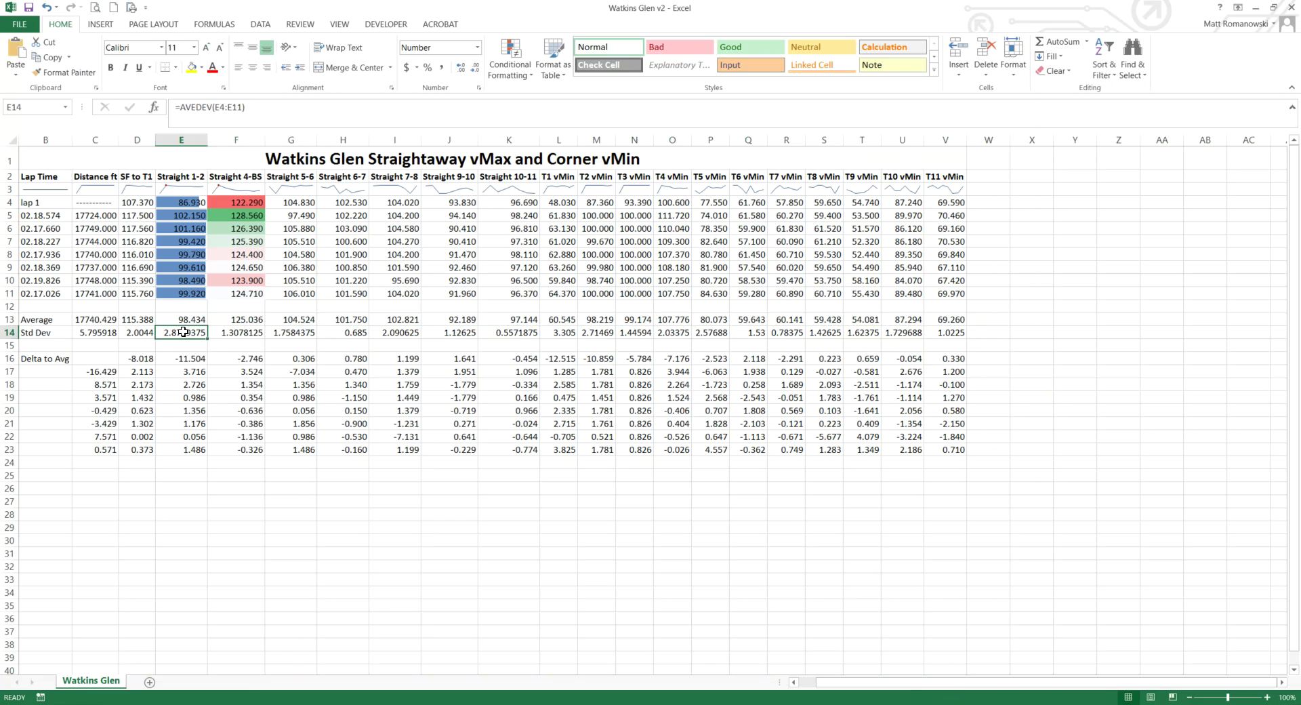
drag(184, 332, 943, 332)
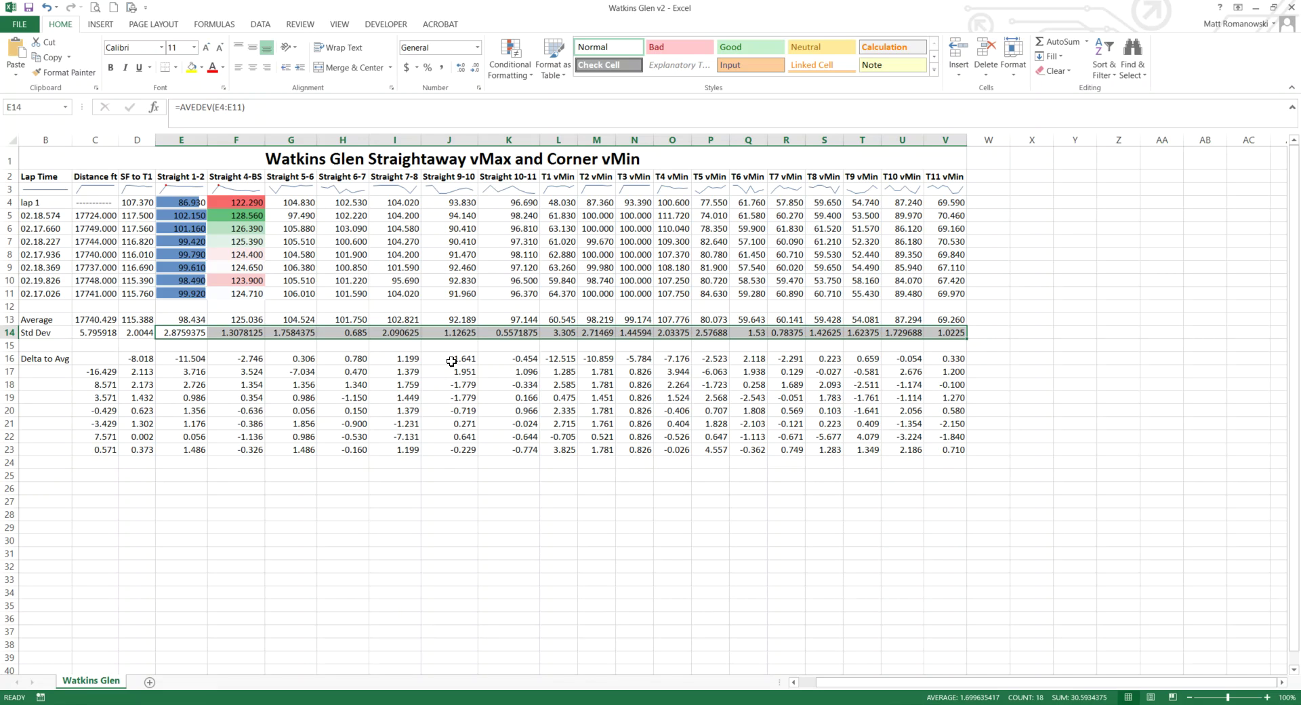
click(396, 330)
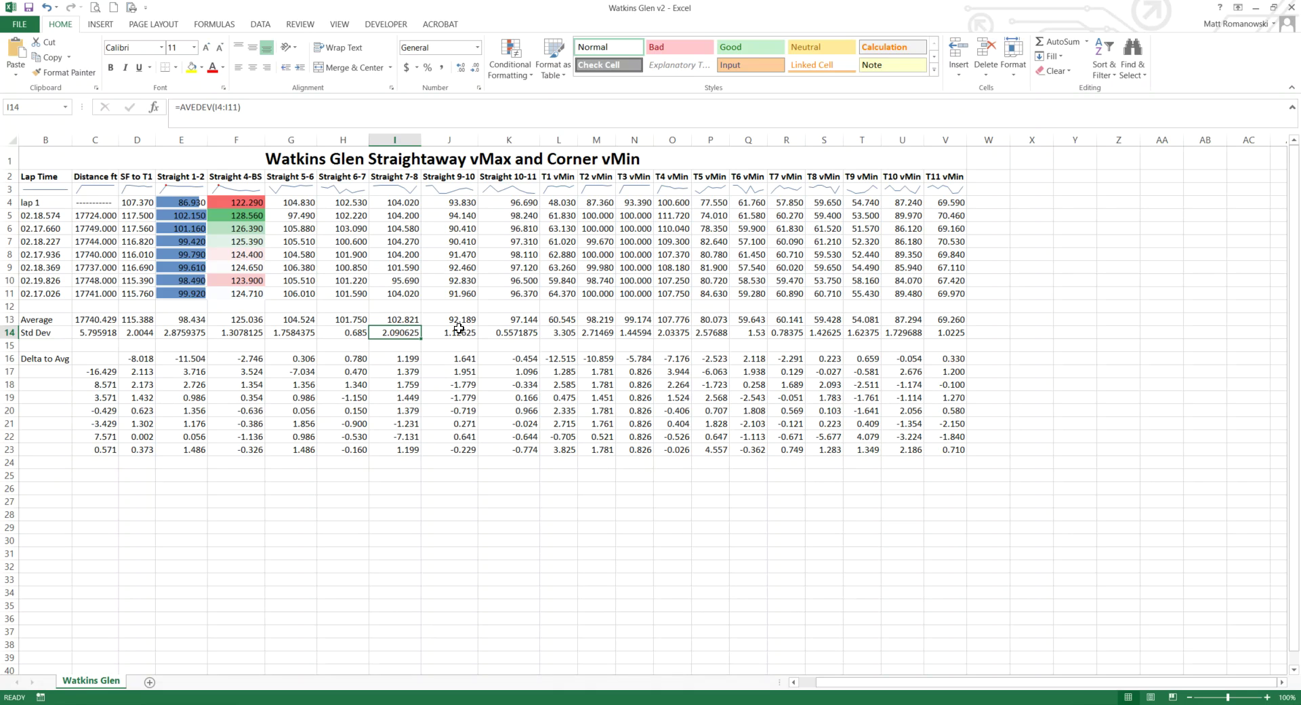
click(517, 332)
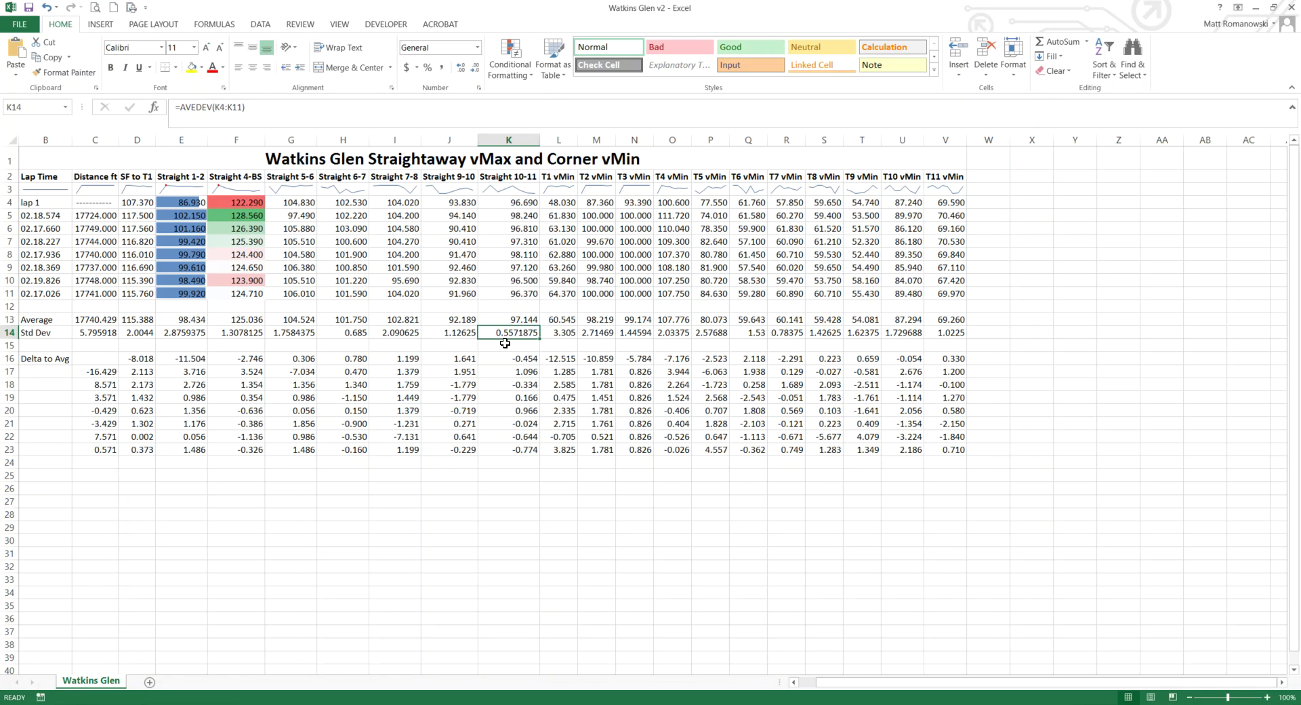
click(569, 332)
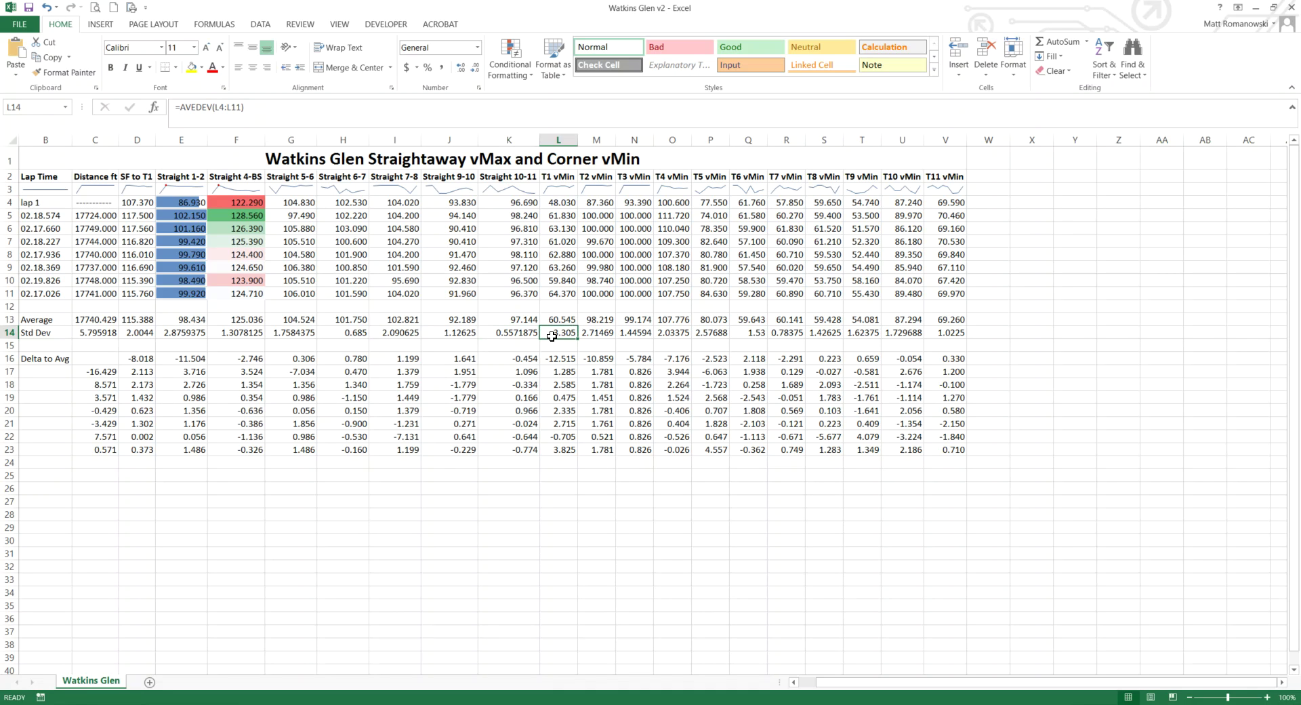
click(795, 335)
click(937, 331)
drag(937, 331, 552, 334)
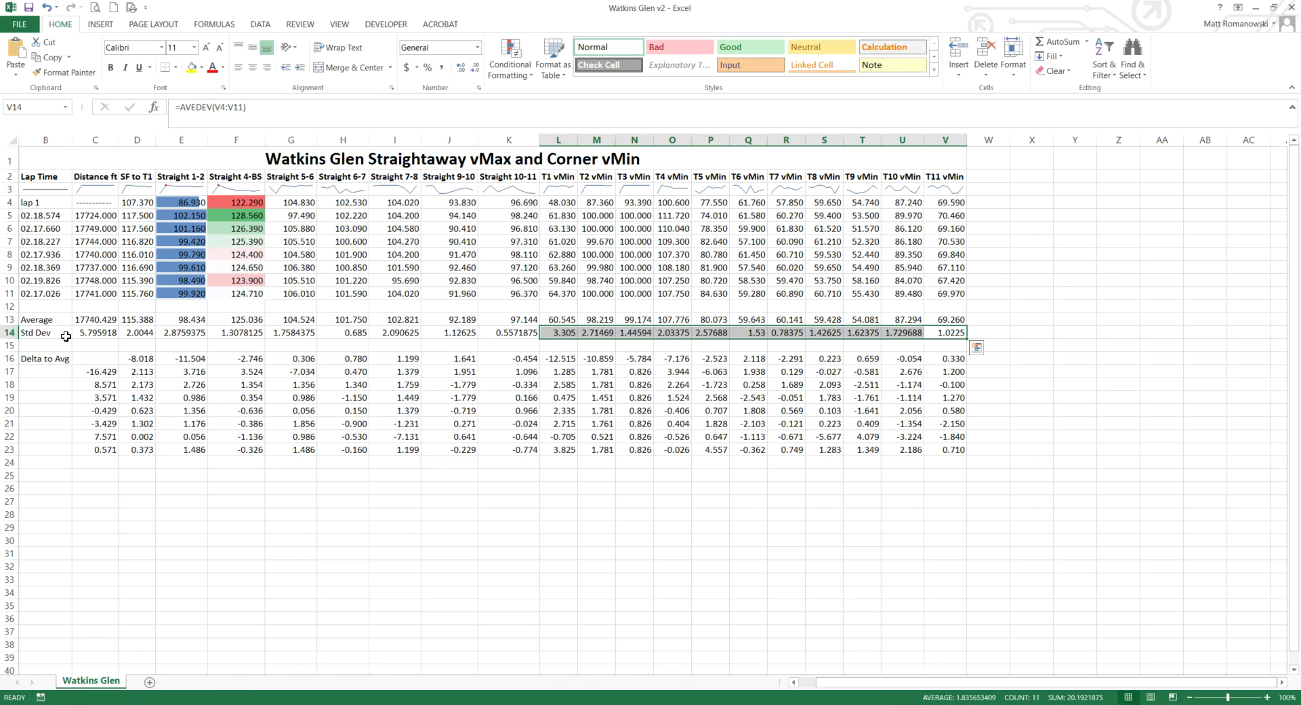
- Review the Delta to Avg values for the corners, particularly T1 vMin in L17:L23, and switch back to RS2Analysis
drag(526, 358, 945, 449)
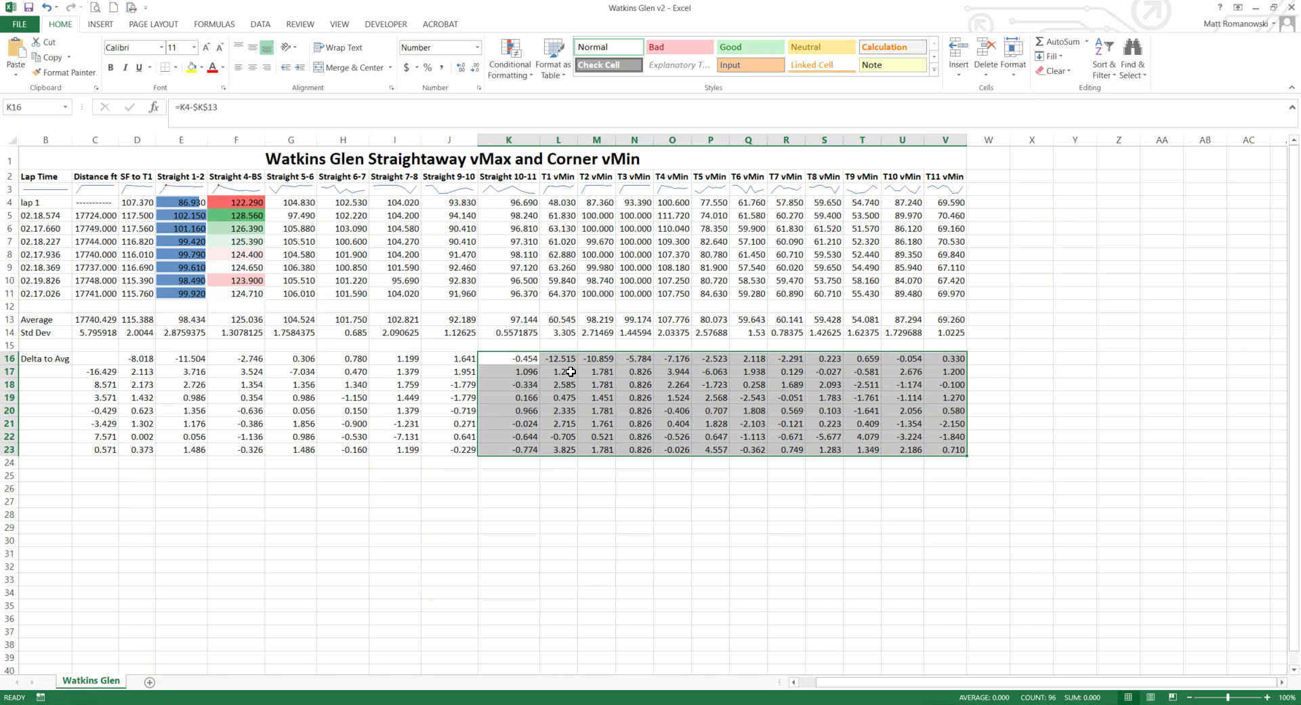
drag(568, 368, 567, 450)
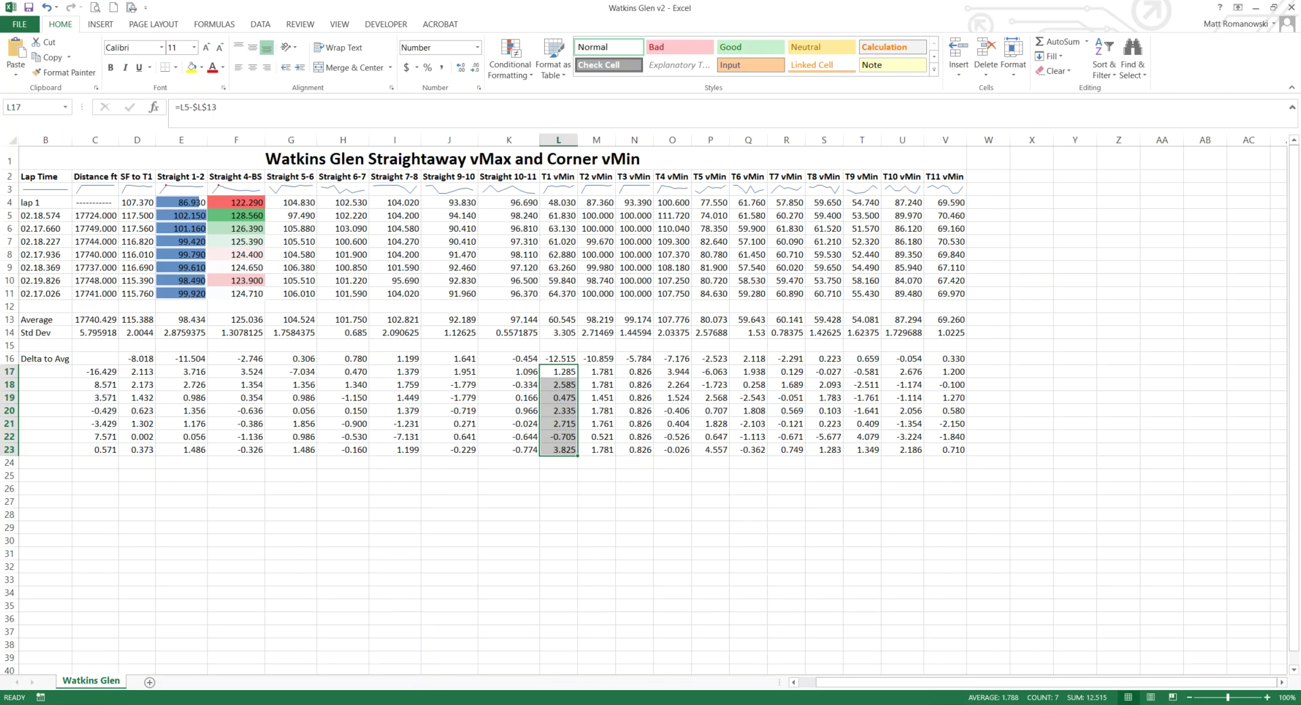
key(alt+Tab)
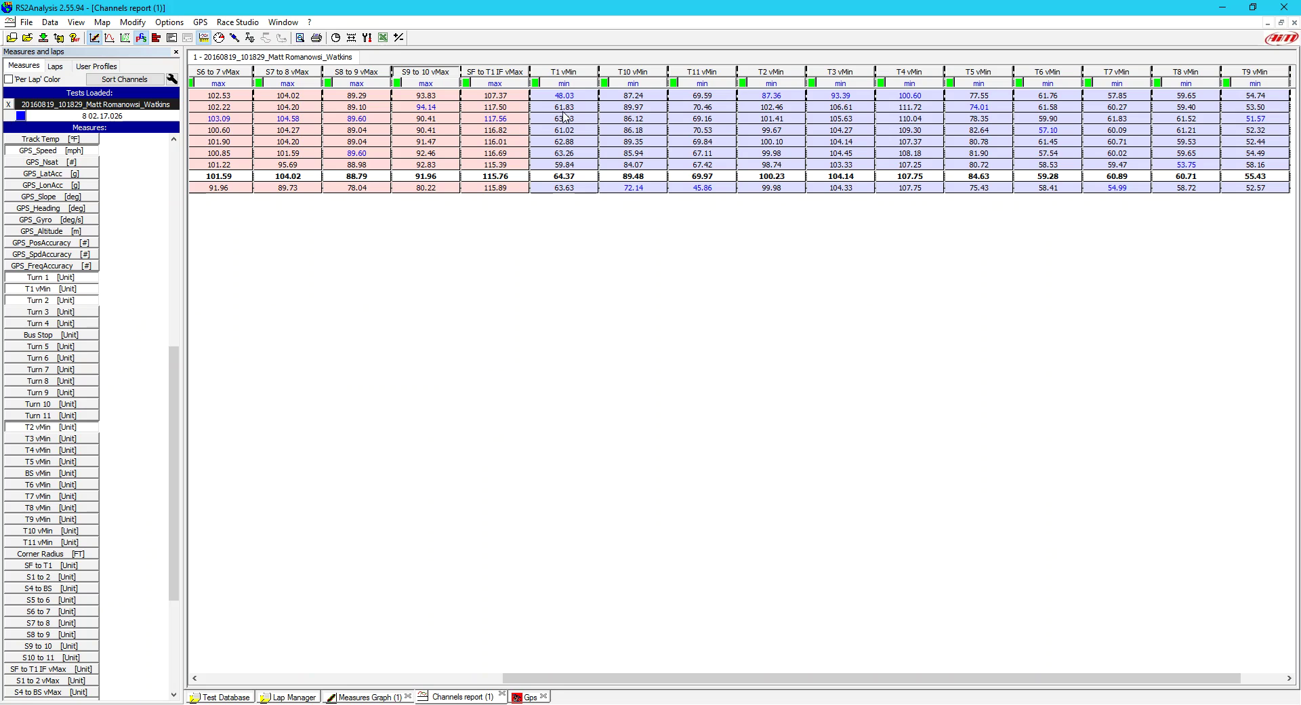